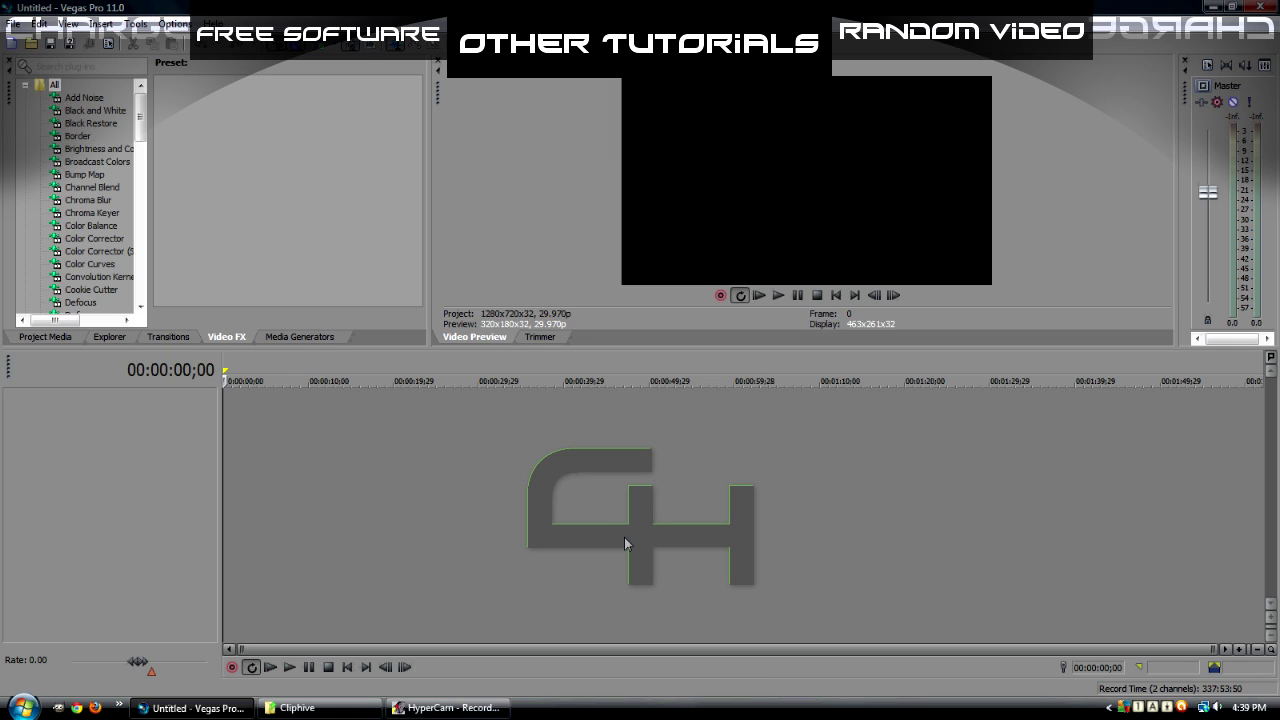
Create a new project from the Best, 59.940 fps template with frame rate 59.940 (Double NTSC)
left_click(13, 24)
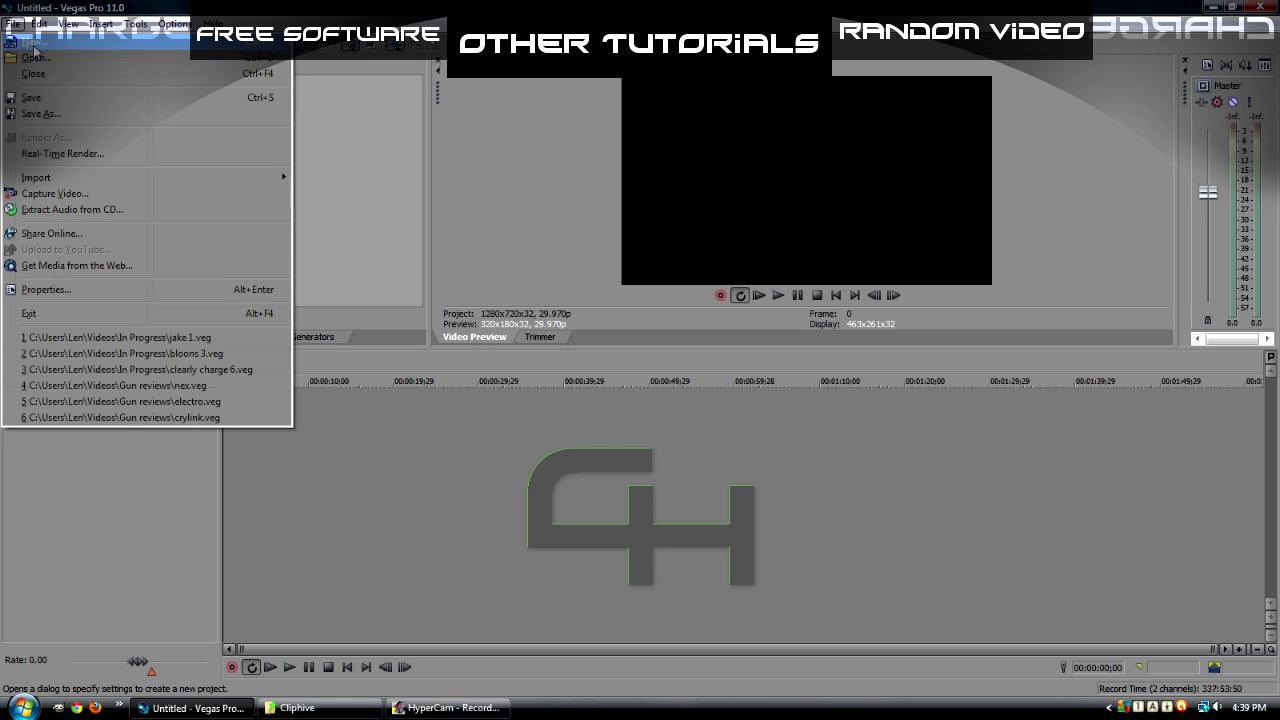
left_click(46, 44)
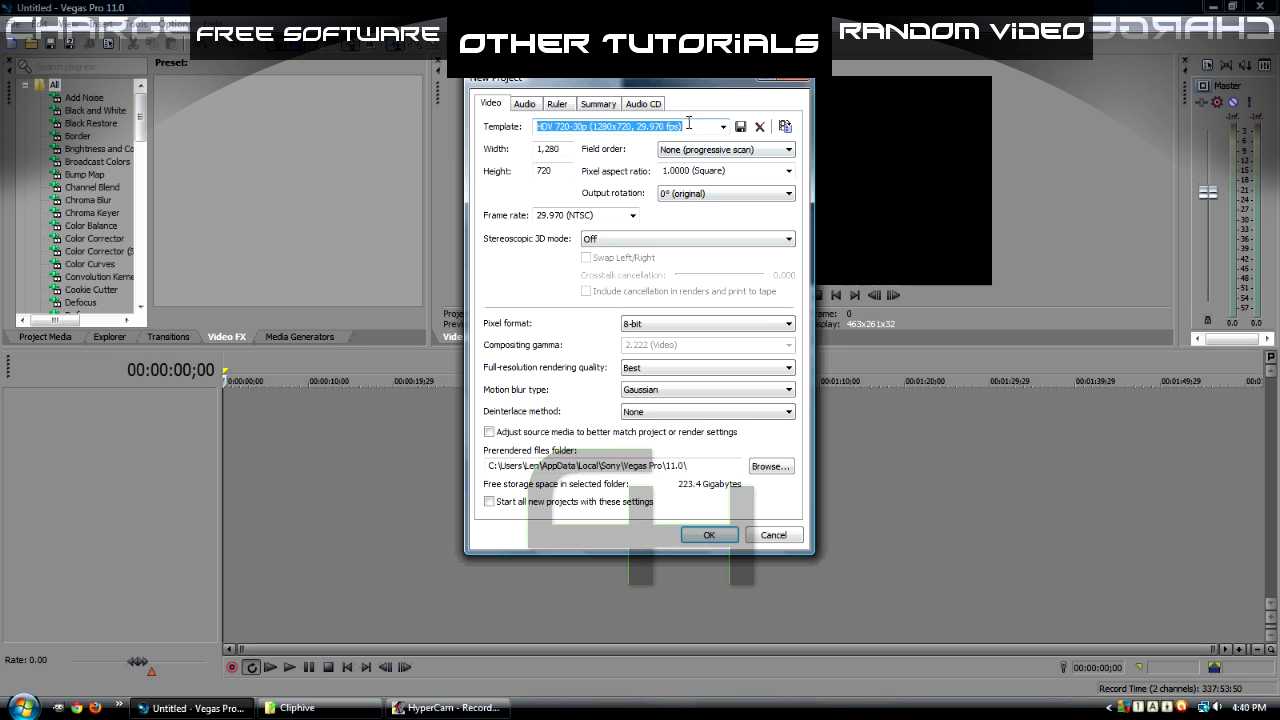
left_click(722, 128)
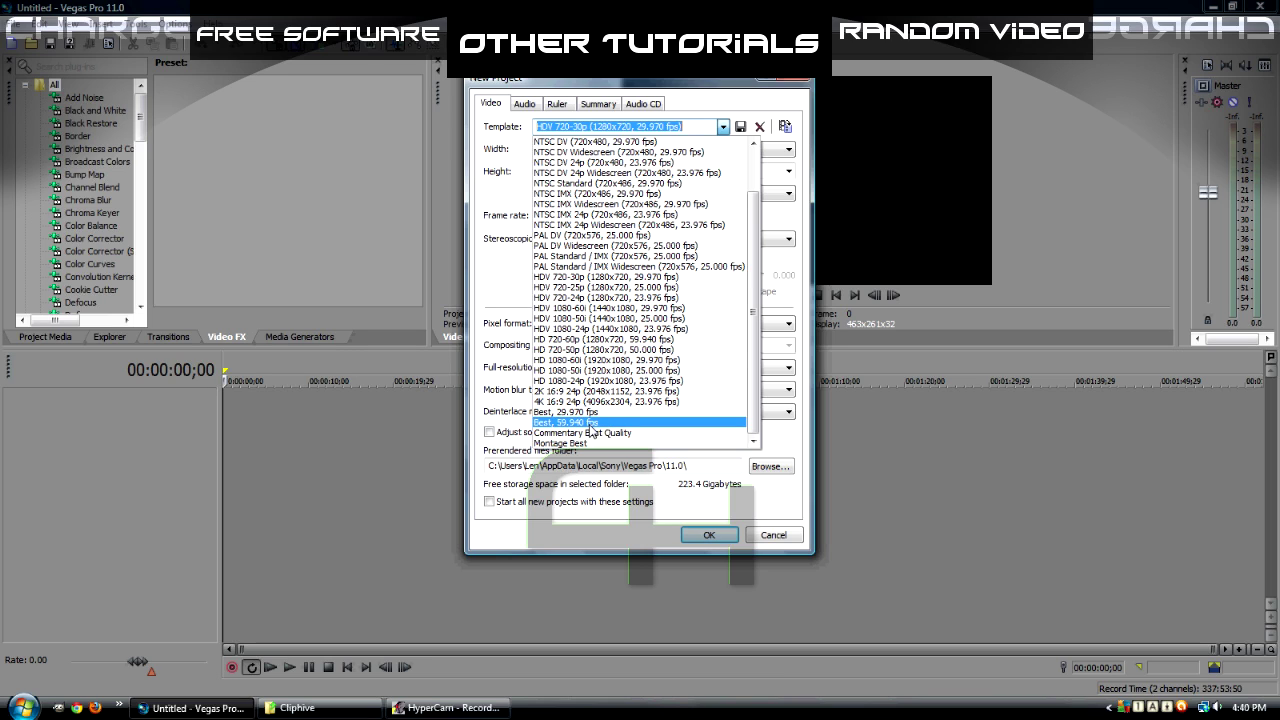
left_click(591, 423)
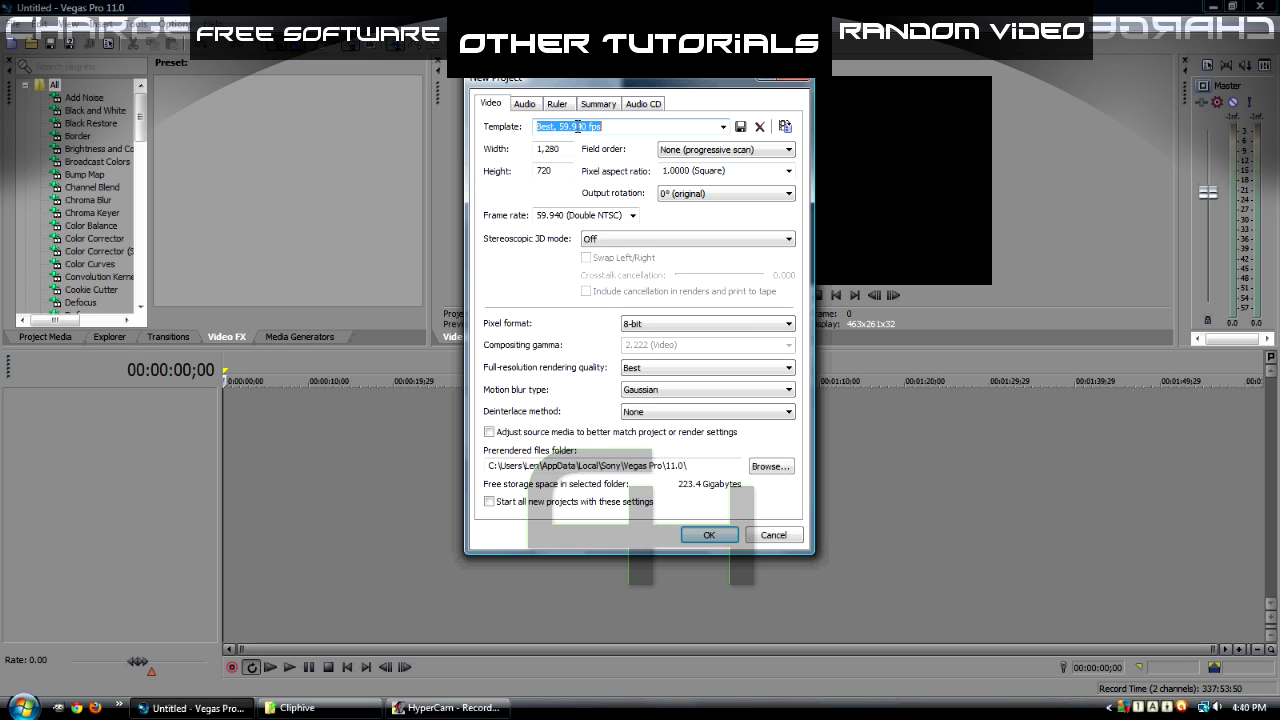
left_click(633, 215)
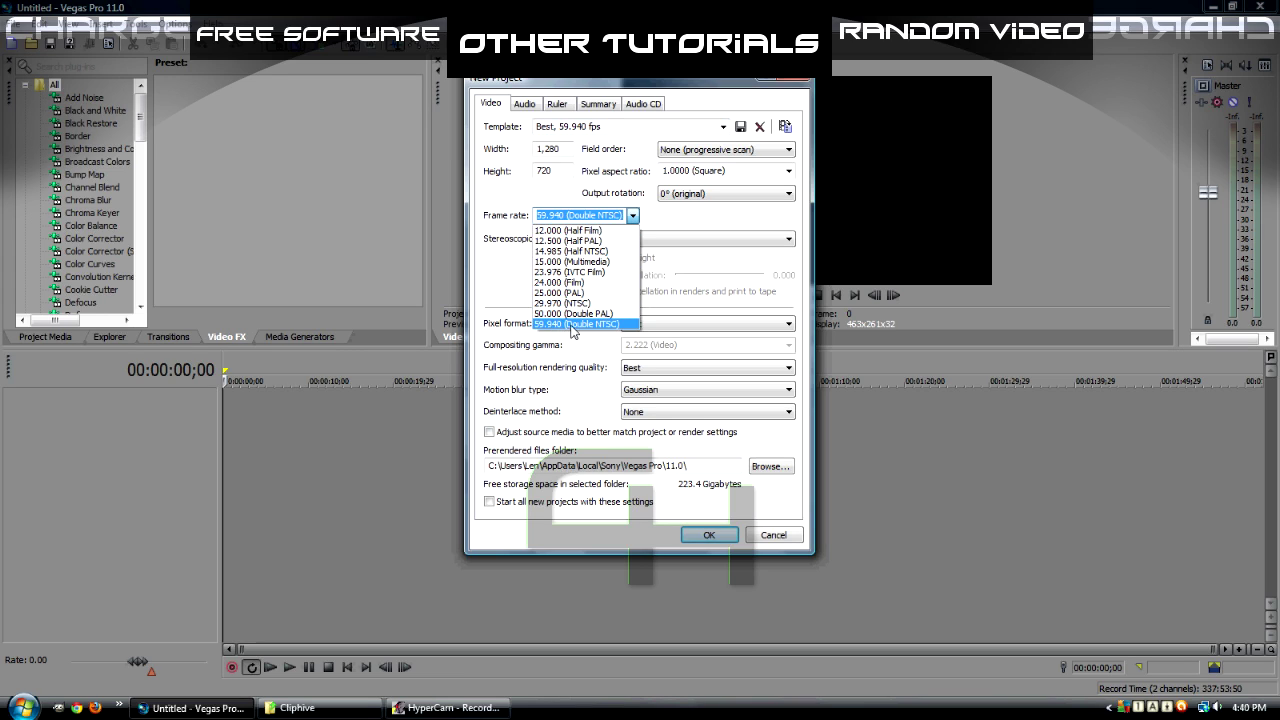
left_click(572, 325)
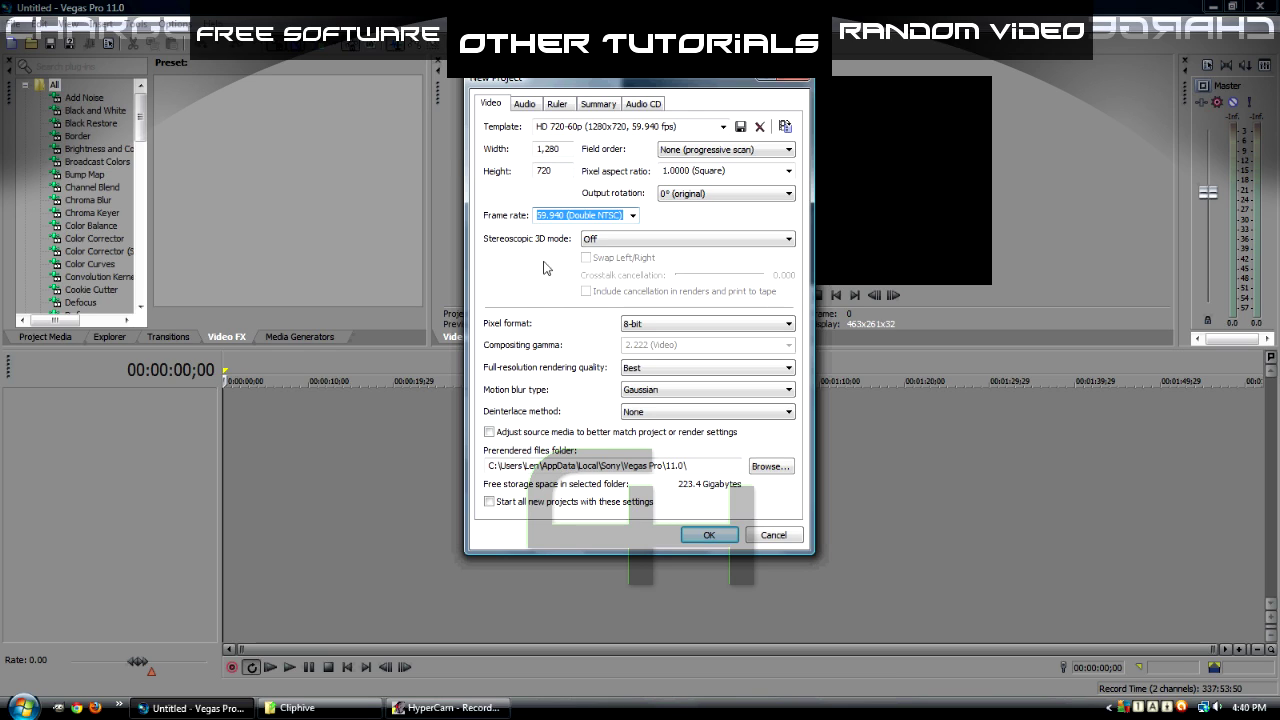
left_click(711, 533)
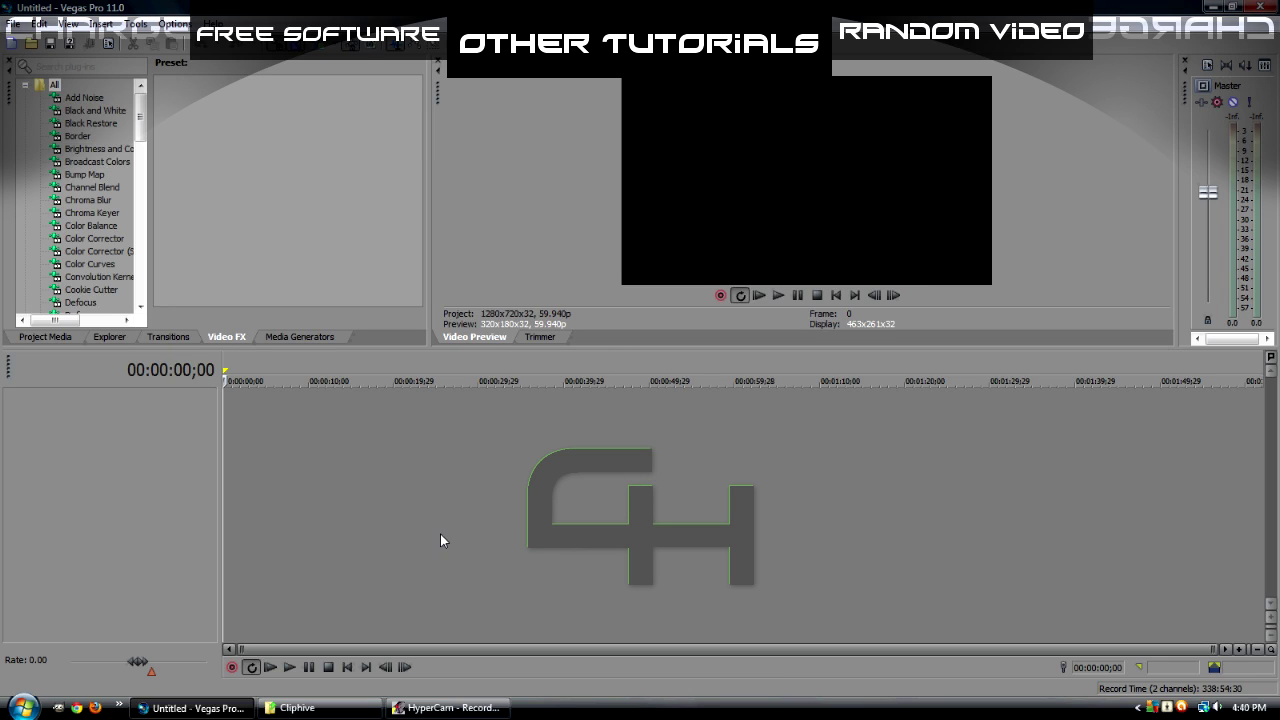
left_click(327, 716)
Reposition the Cliphive window and compare the Omfg, Sick killcam and uhJake K clips
left_click_drag(507, 101, 856, 68)
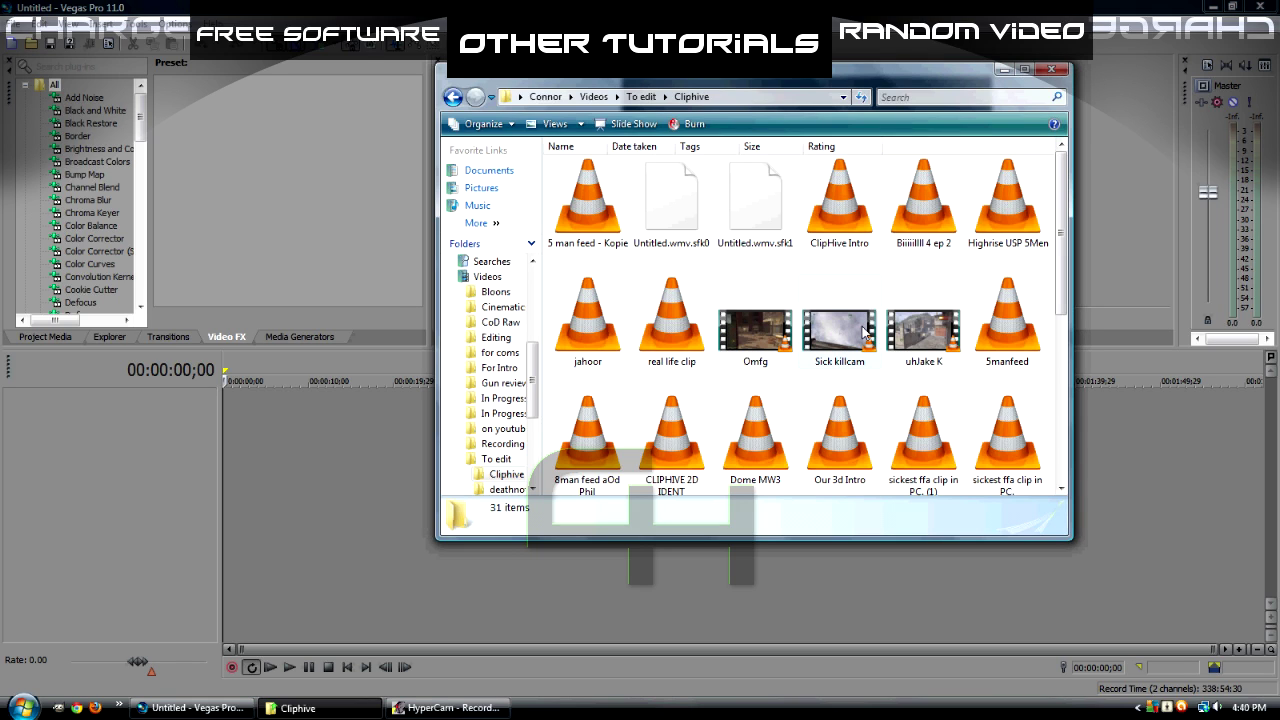
left_click(755, 323)
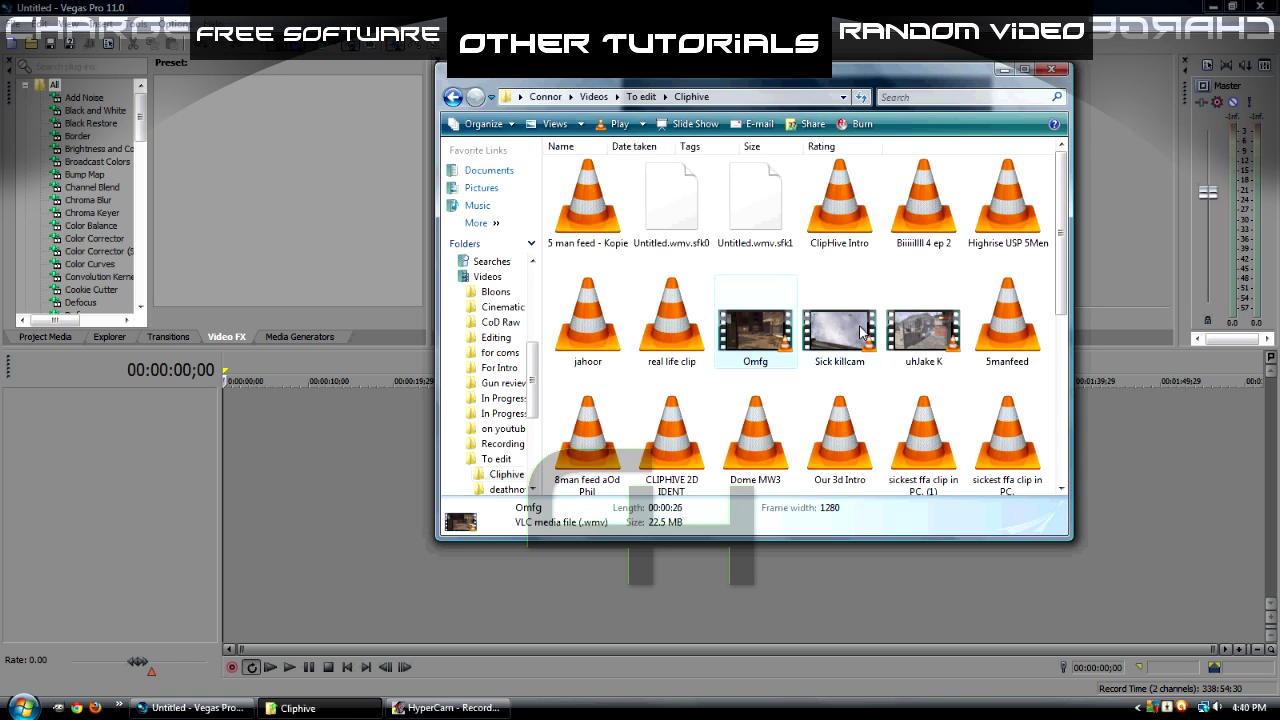
left_click(851, 335)
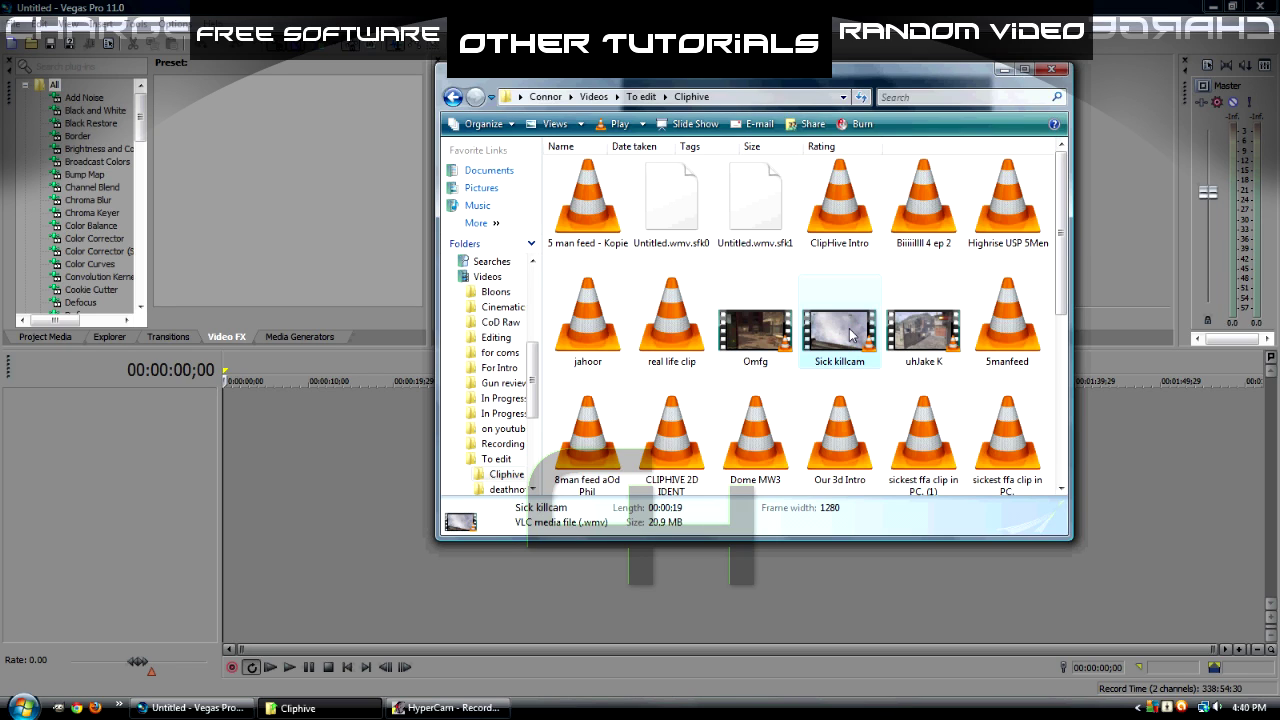
left_click(940, 328)
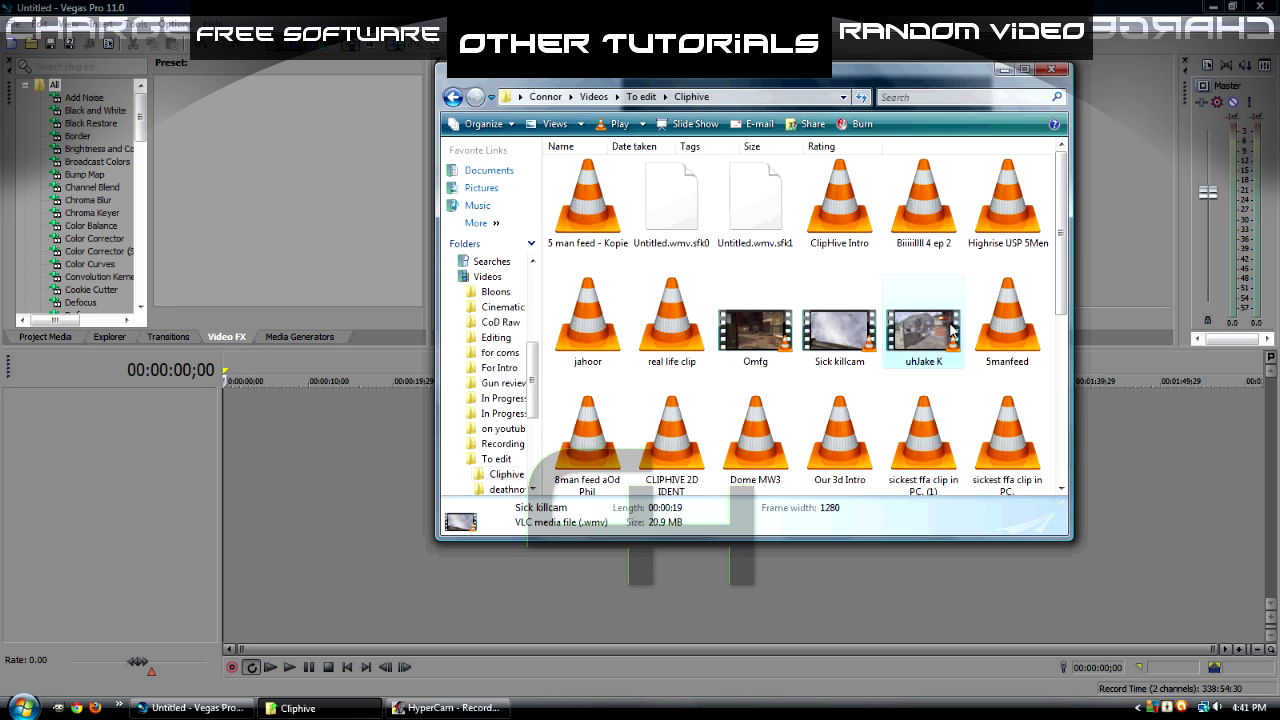
left_click(828, 333)
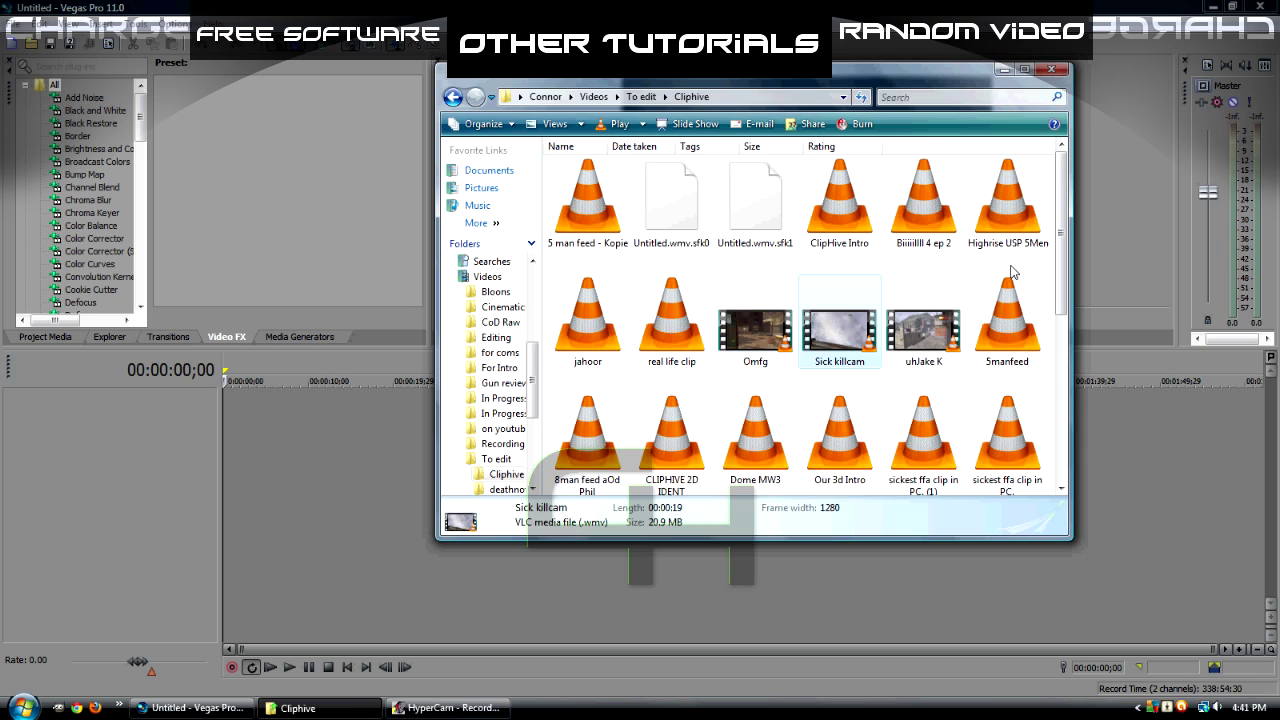
mouse_move(1062, 230)
left_mouse_down()
mouse_move(1062, 263)
mouse_move(1062, 230)
left_mouse_up()
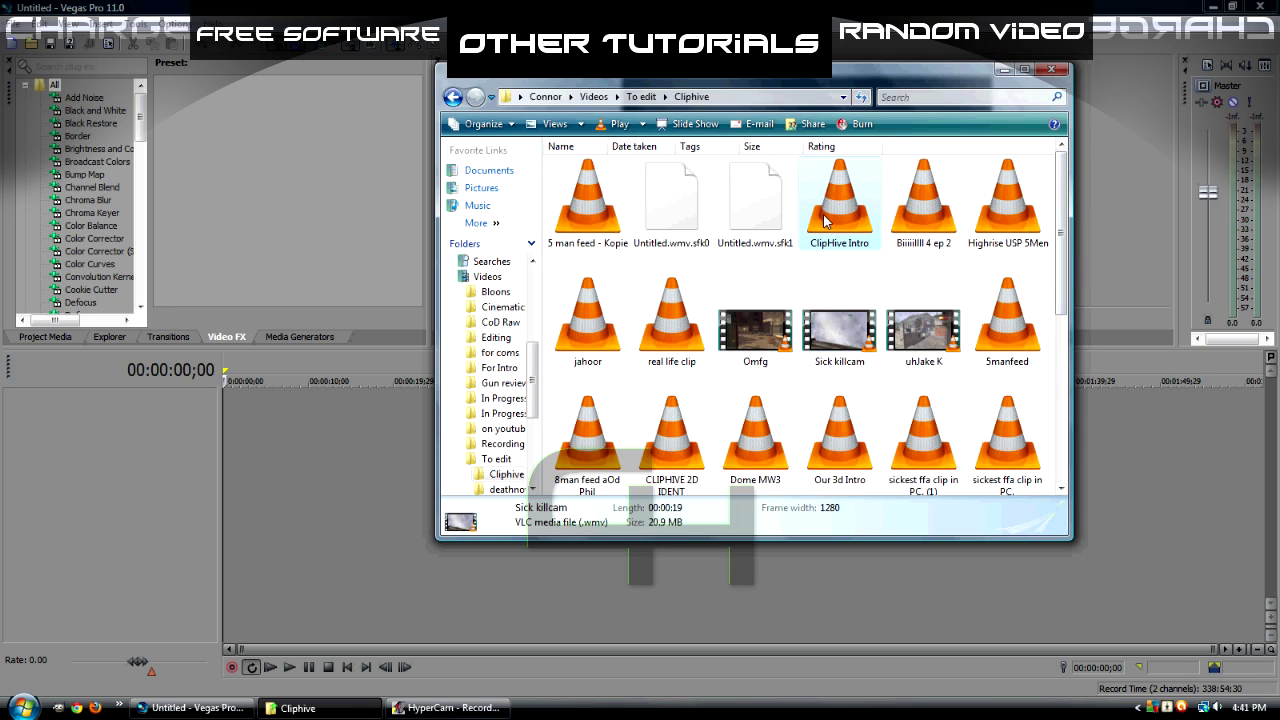
Drag the Sick killcam clip from Cliphive onto the Vegas timeline
left_click(840, 233)
left_click(765, 345)
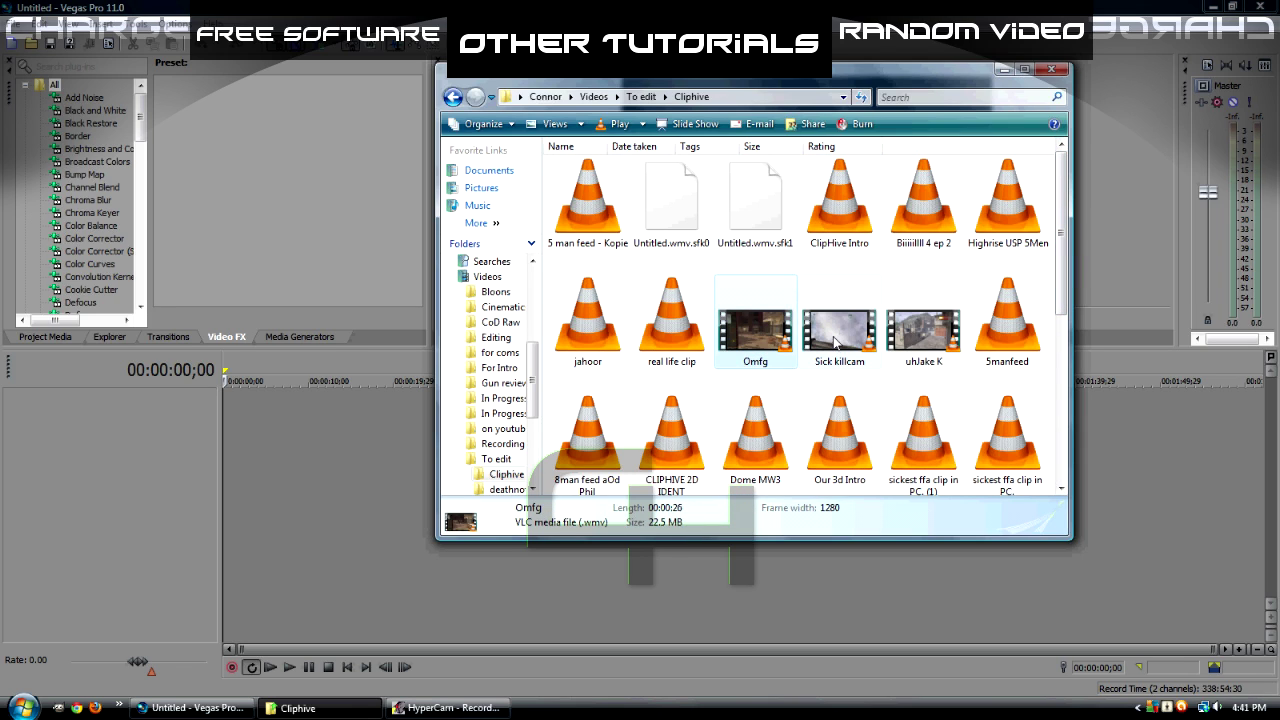
left_click(836, 340)
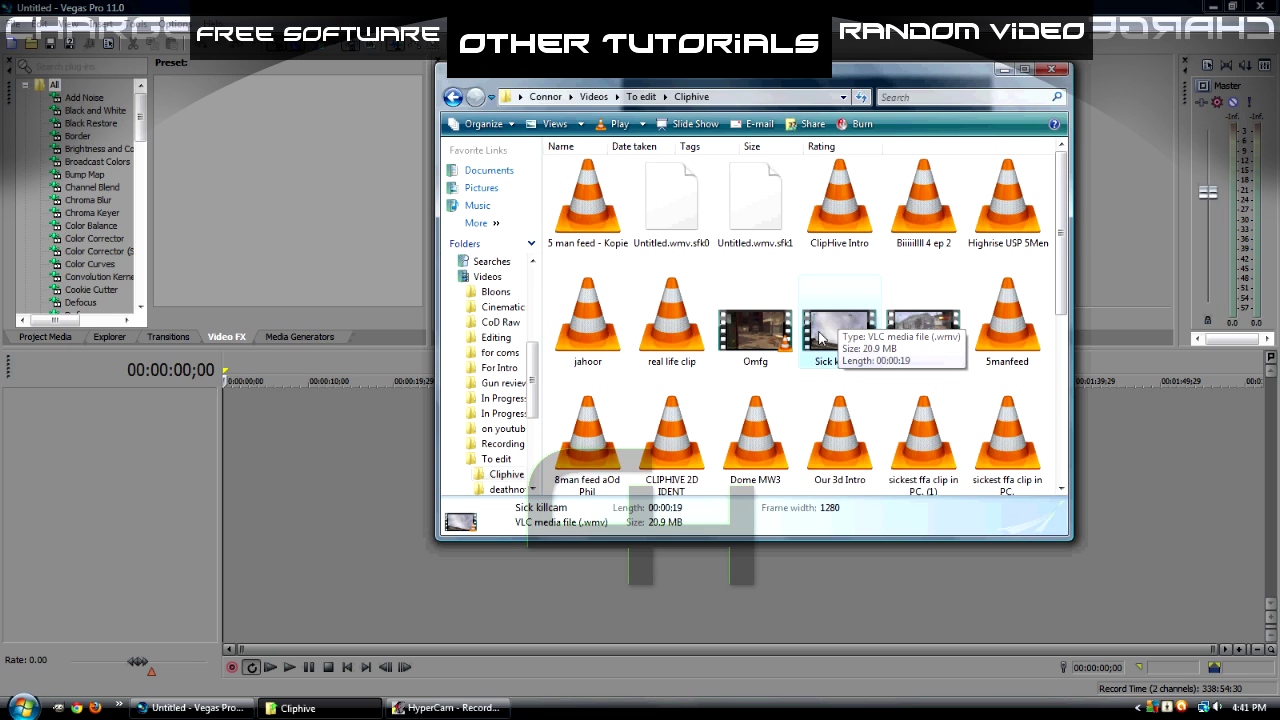
left_click_drag(831, 335, 234, 423)
Turn off Maintain aspect ratio and disable resampling for Sick killcam, then bring up its Pan/Crop
left_click(266, 382)
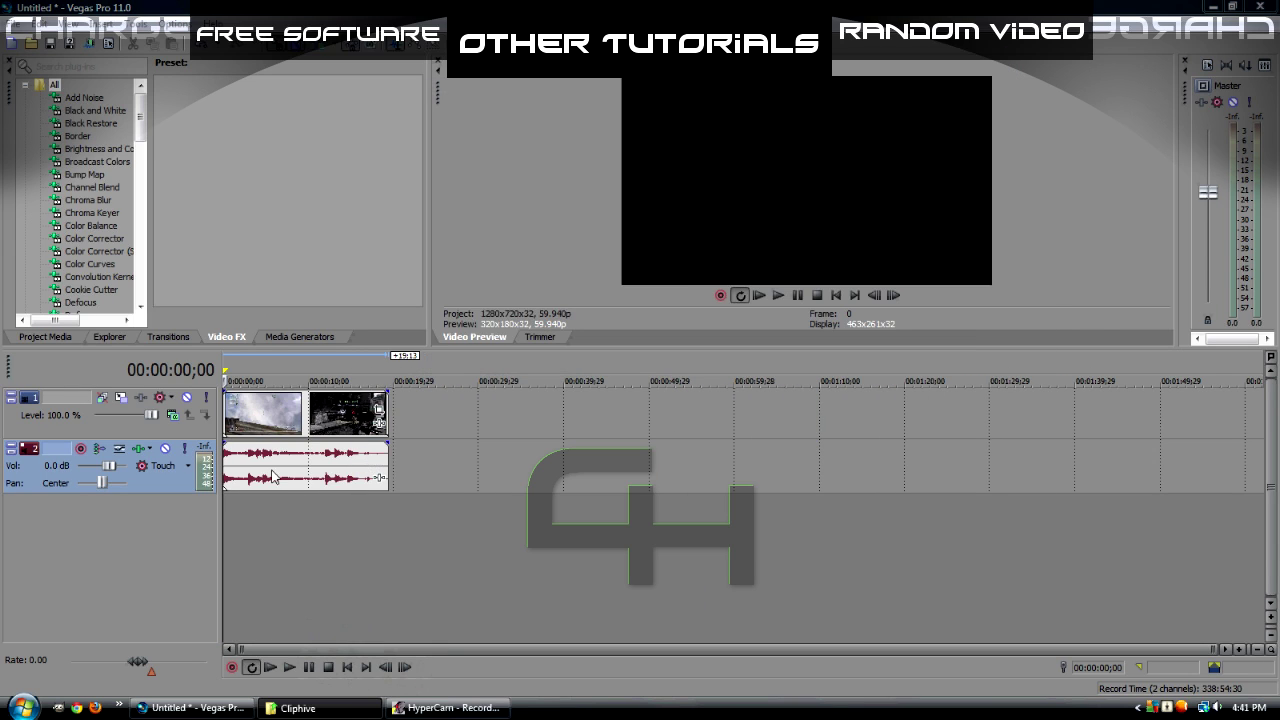
left_click(253, 420)
left_click(271, 424)
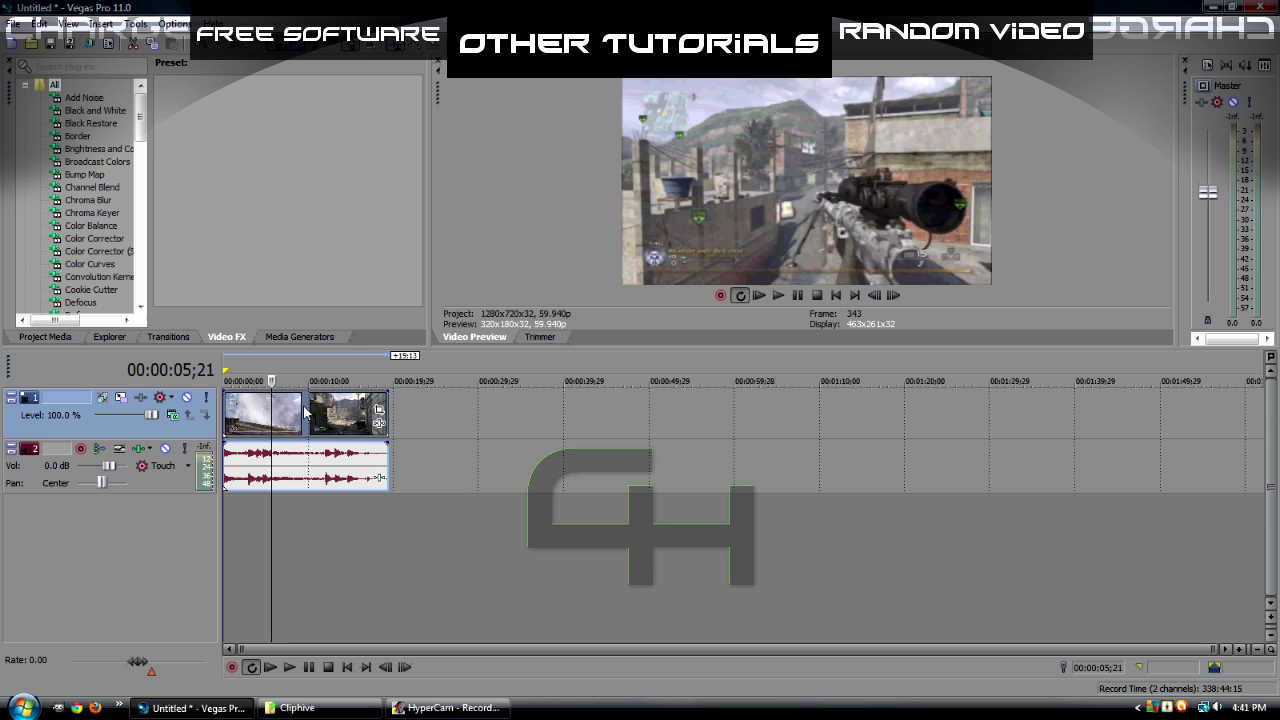
right_click(283, 428)
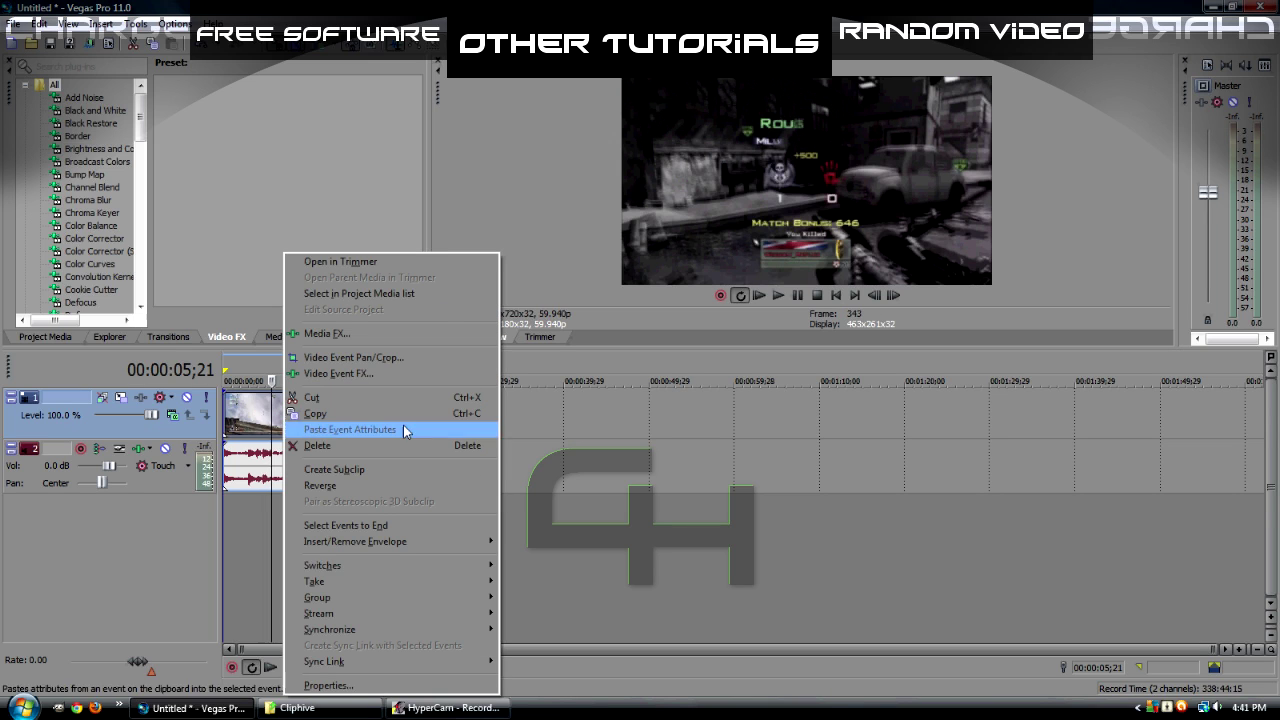
left_click(325, 685)
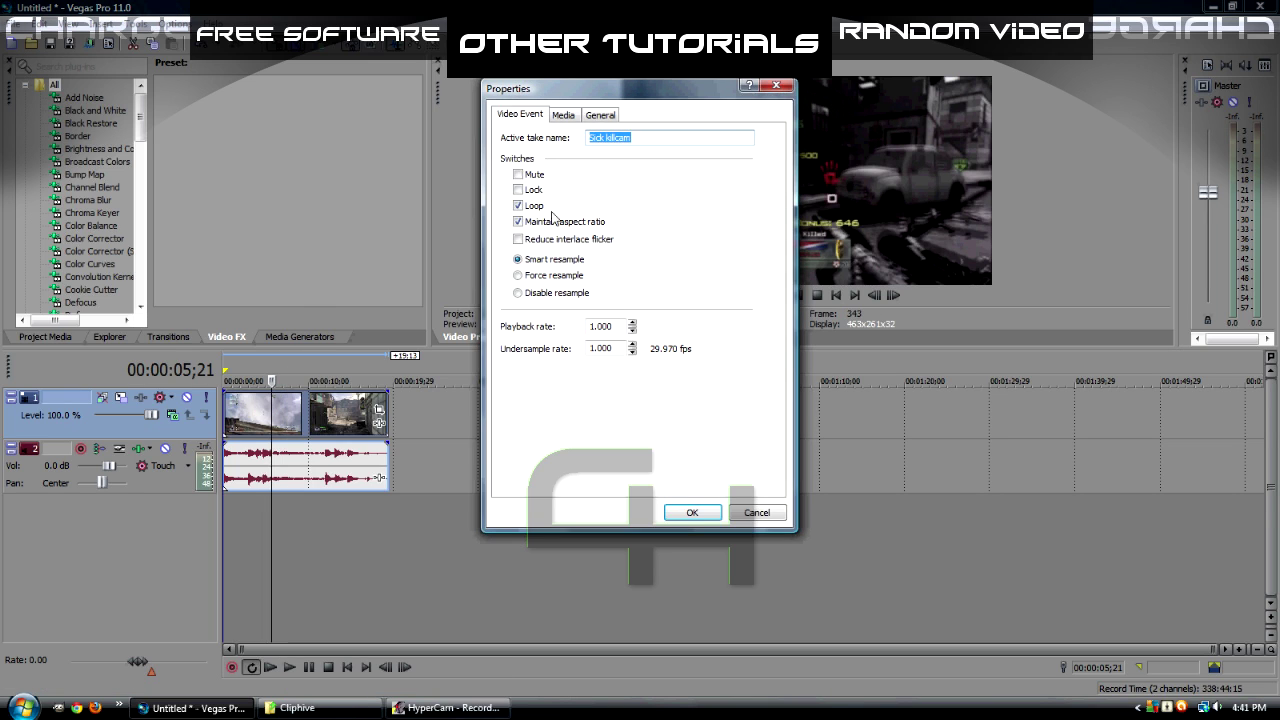
left_click(519, 222)
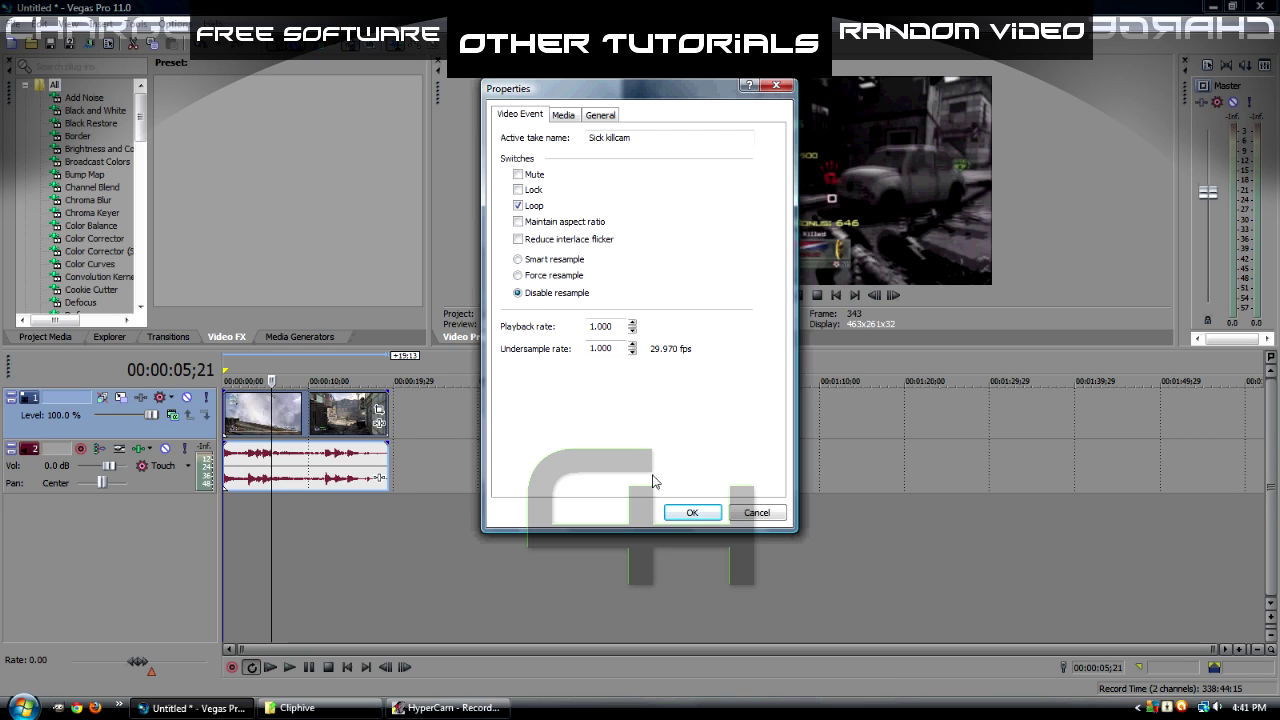
left_click(695, 512)
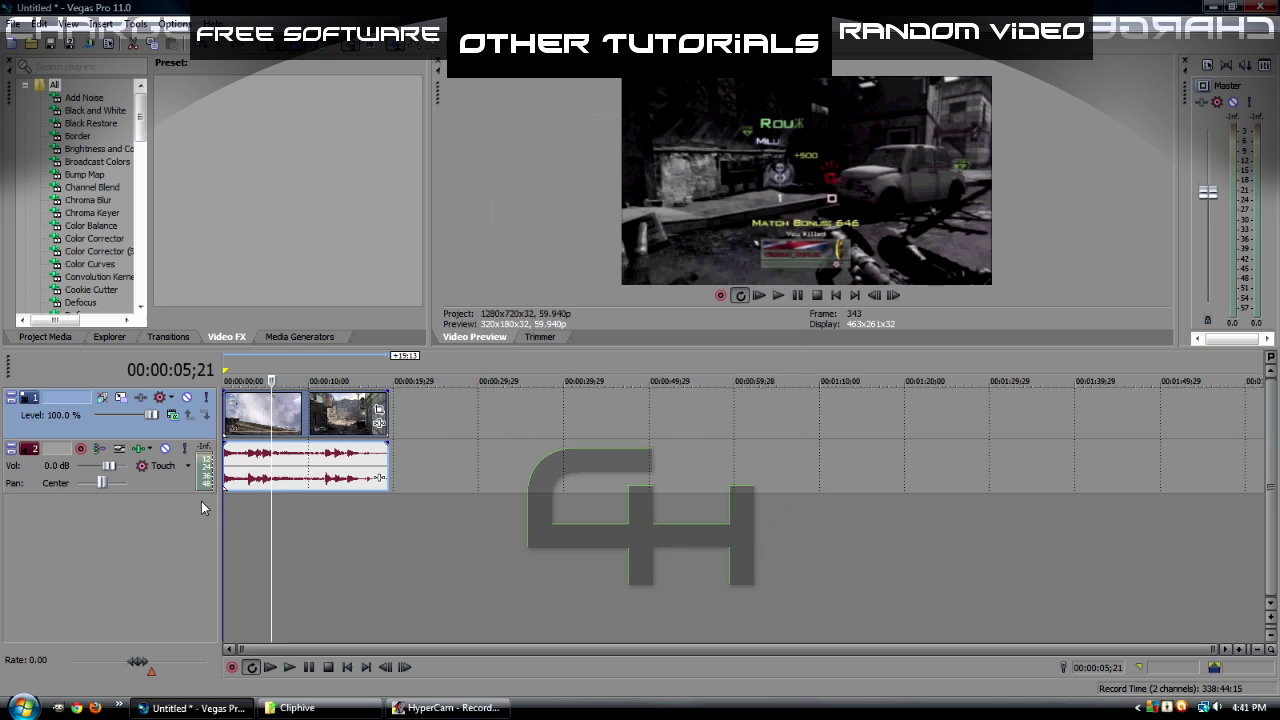
left_click(251, 426)
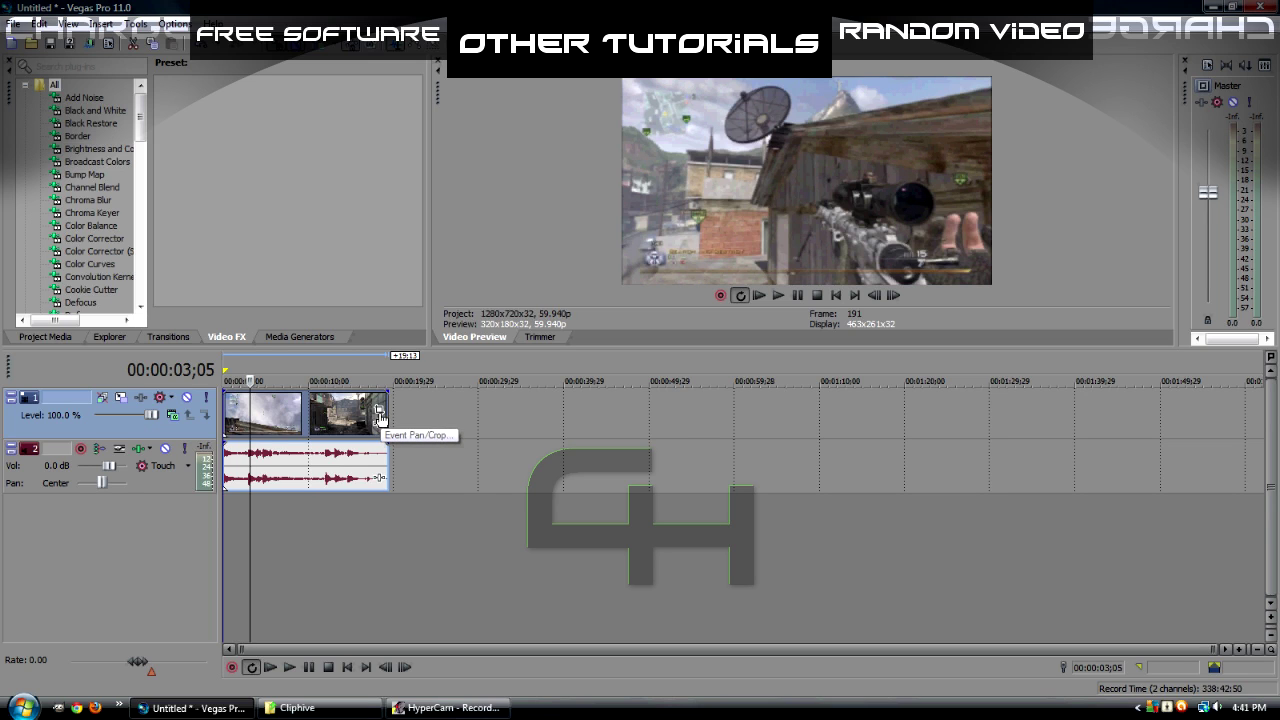
left_click(380, 413)
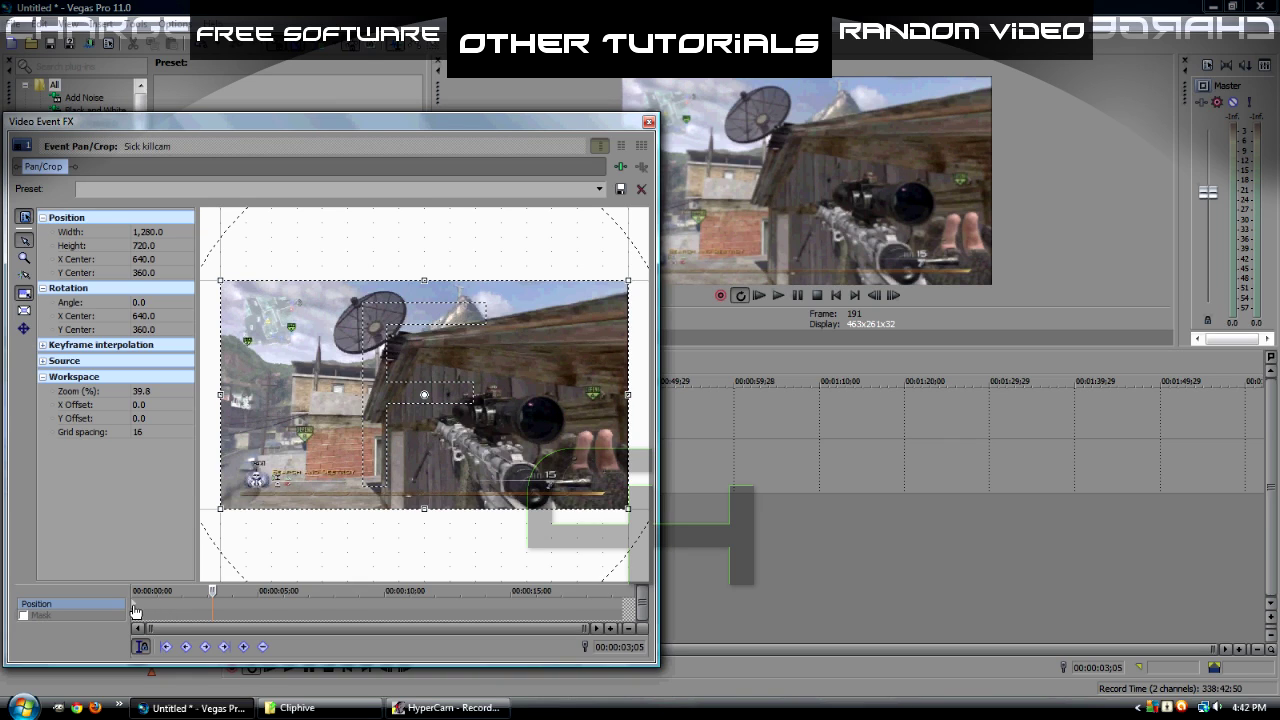
At the clip's first frame, enable keyframe sync, lock the crop aspect ratio and fine-tune the crop frame
left_click(135, 608)
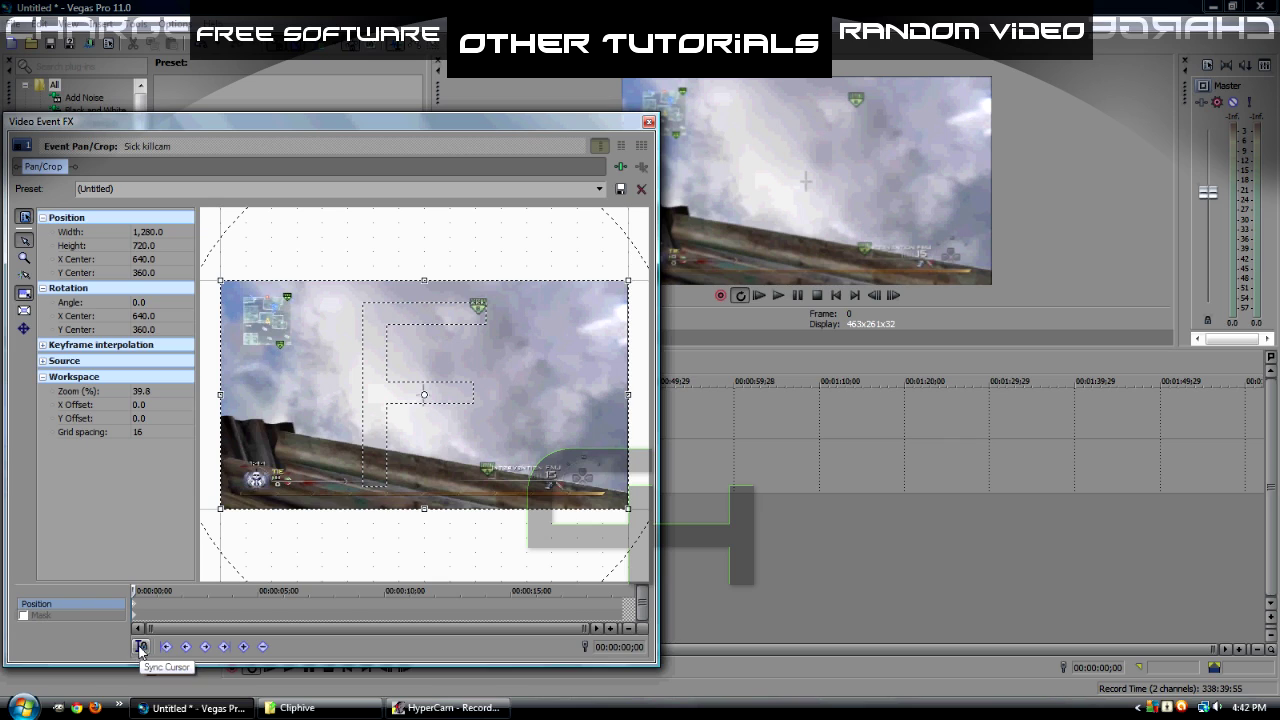
left_click(141, 647)
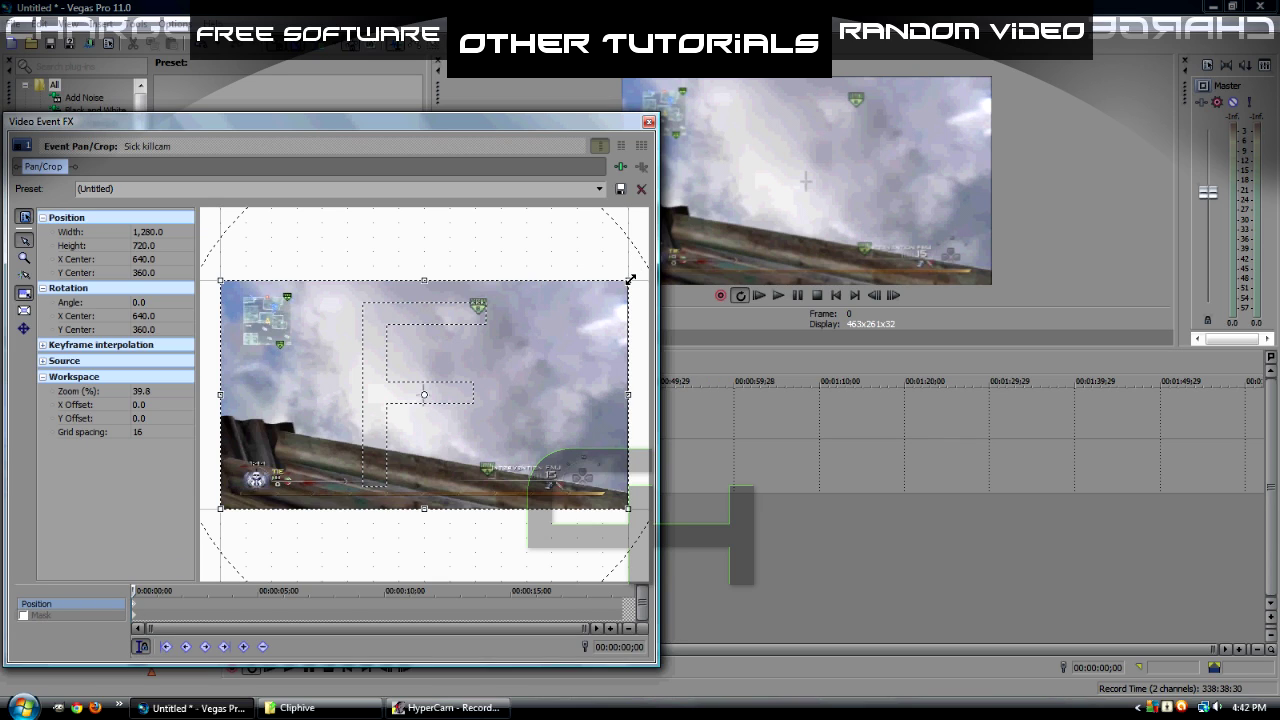
left_click(25, 295)
left_click_drag(628, 280, 626, 282)
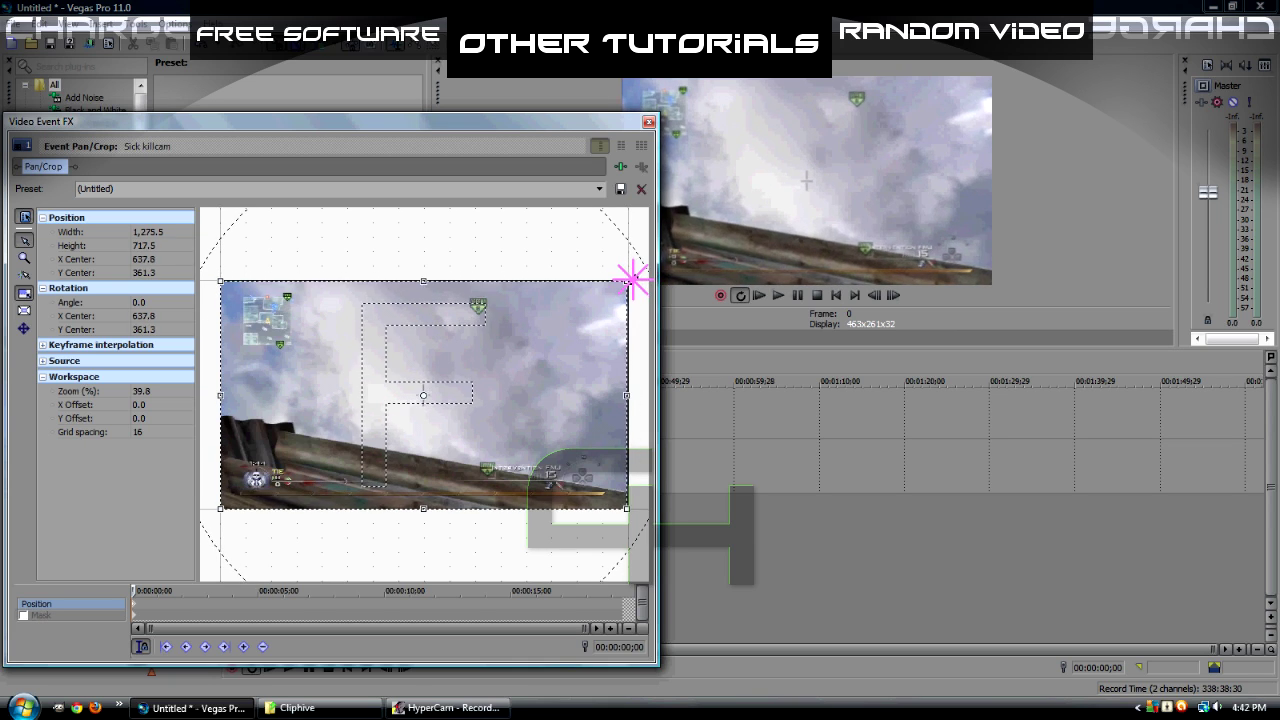
left_click_drag(631, 277, 628, 284)
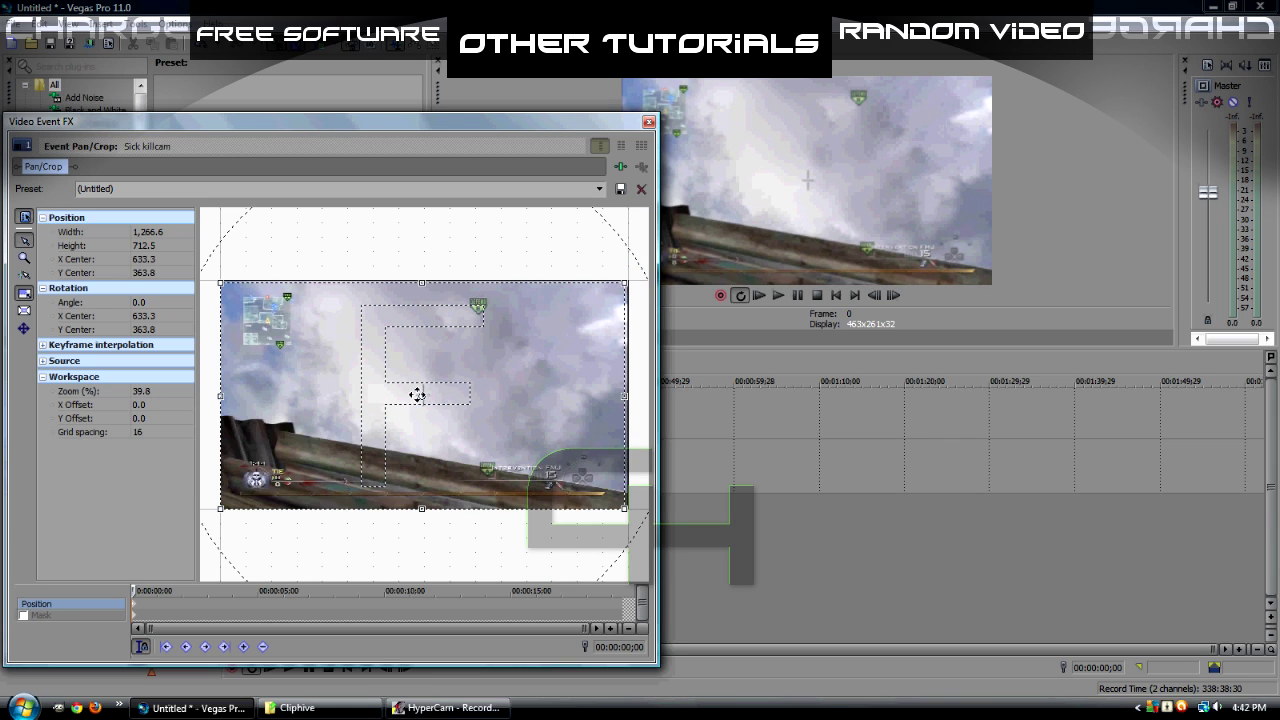
left_click_drag(424, 397, 425, 397)
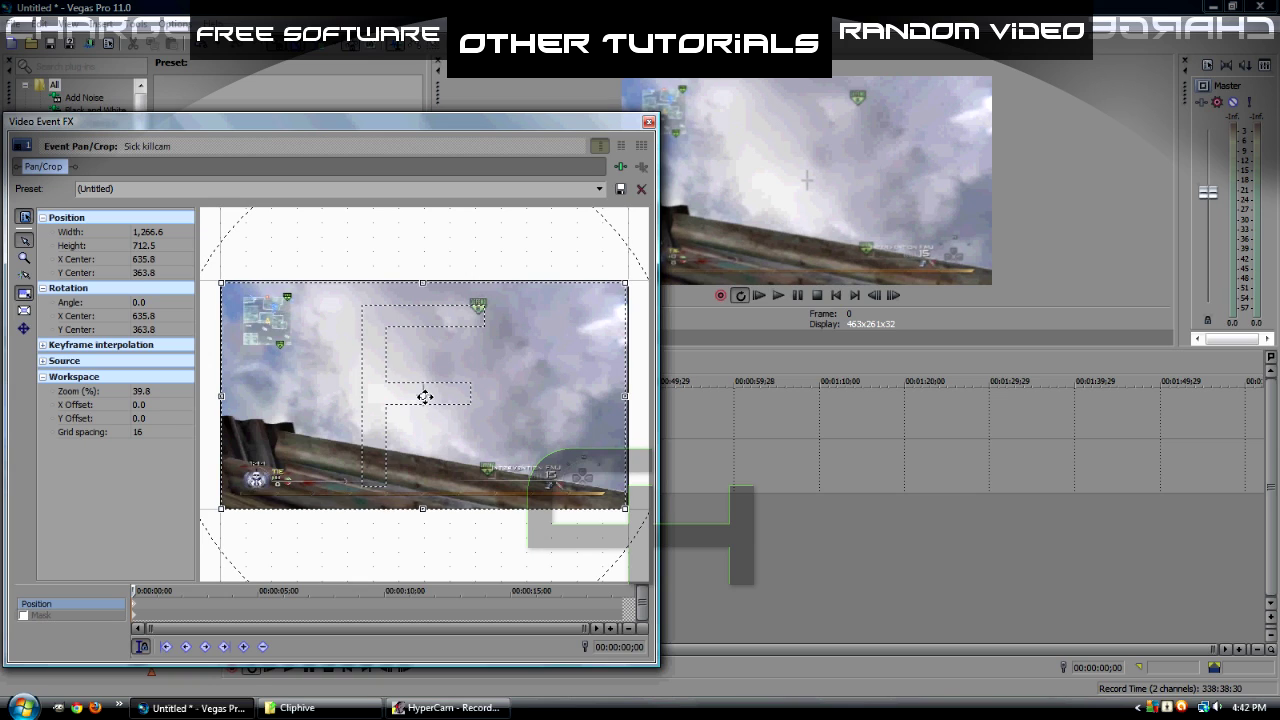
Apply the noblackbars pan/crop preset and close the Event FX window
left_click(585, 188)
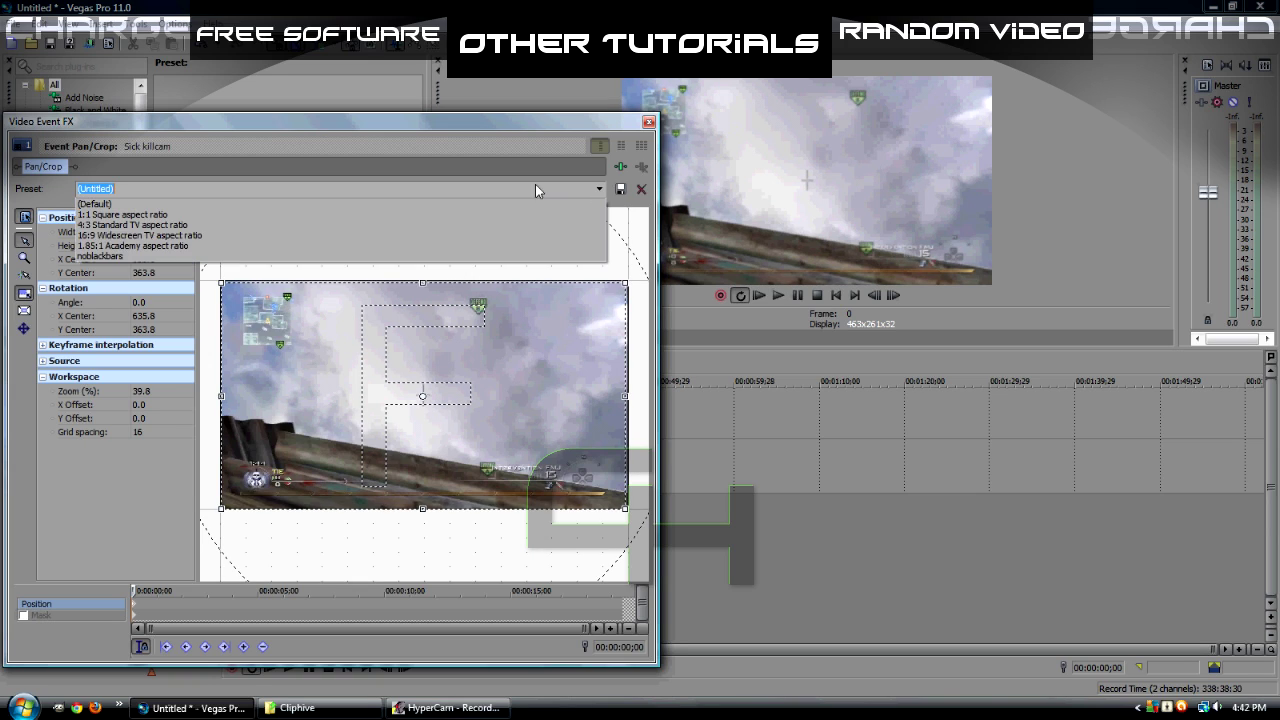
left_click(358, 256)
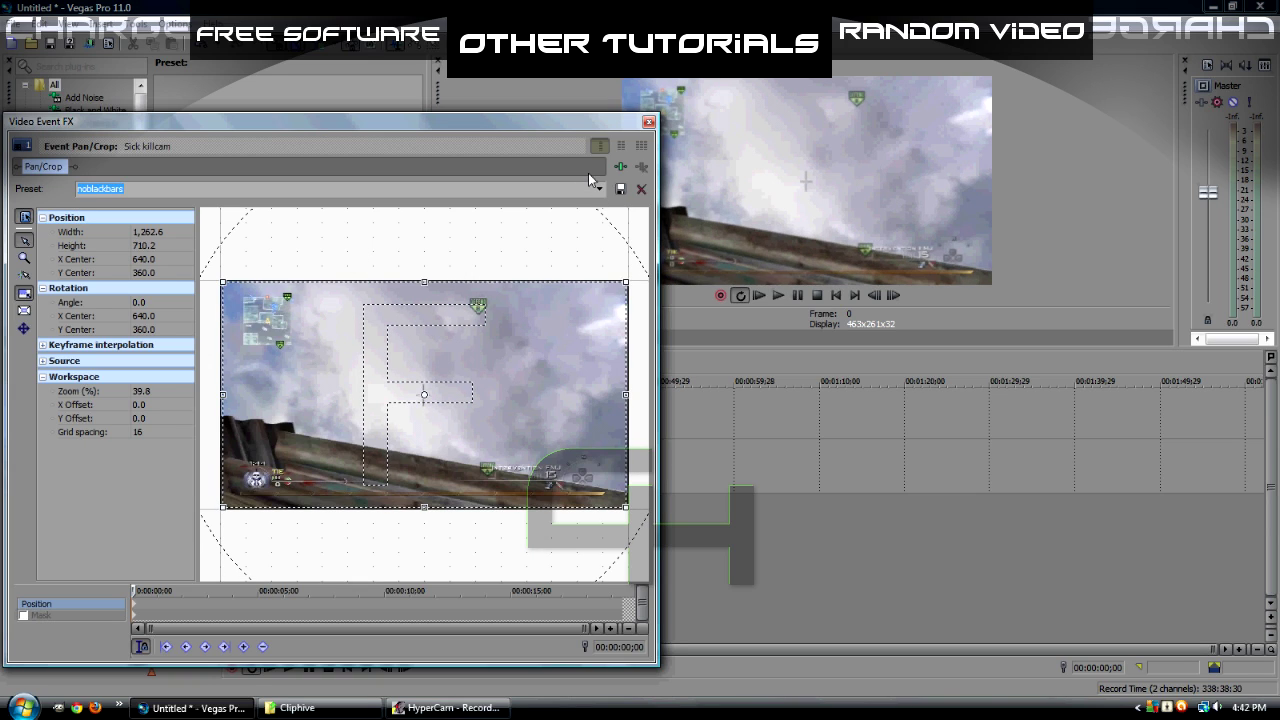
left_click(648, 122)
left_click(325, 414)
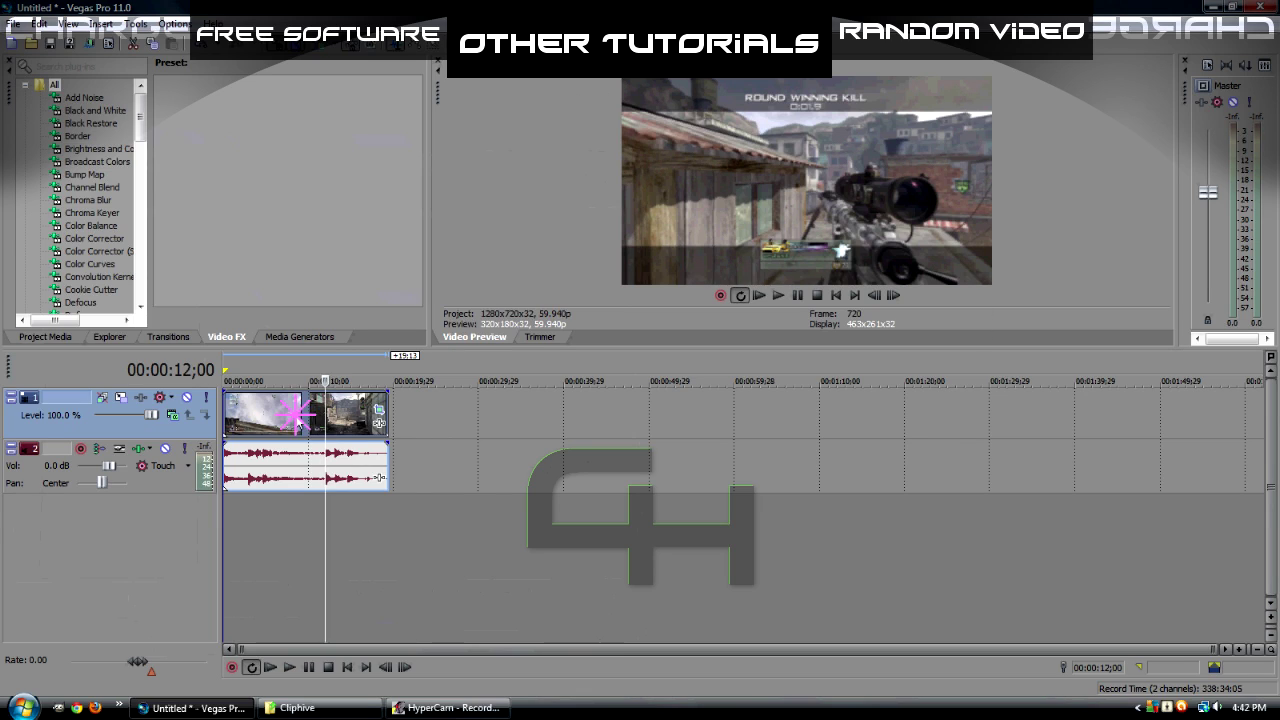
Scrub back from the Round Win to the +500 kill at 00:00:04;27 and split the clip there
left_click(296, 415)
left_click(313, 420)
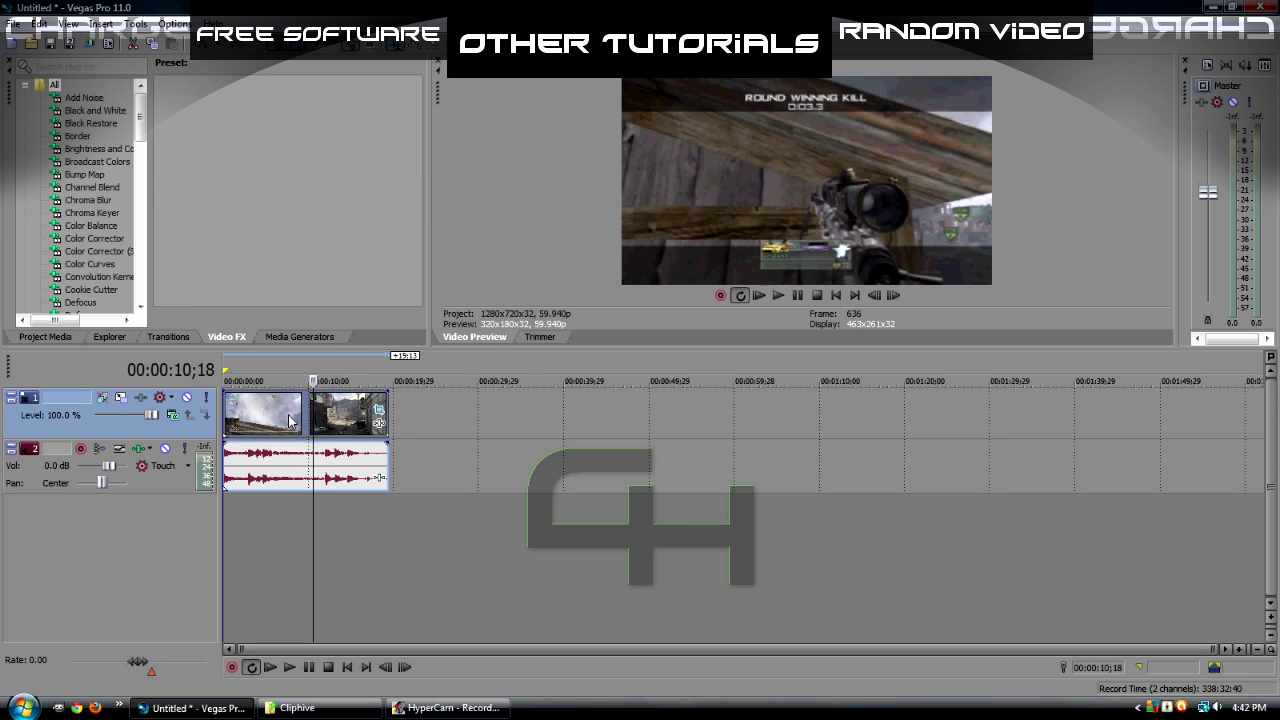
left_click(290, 420)
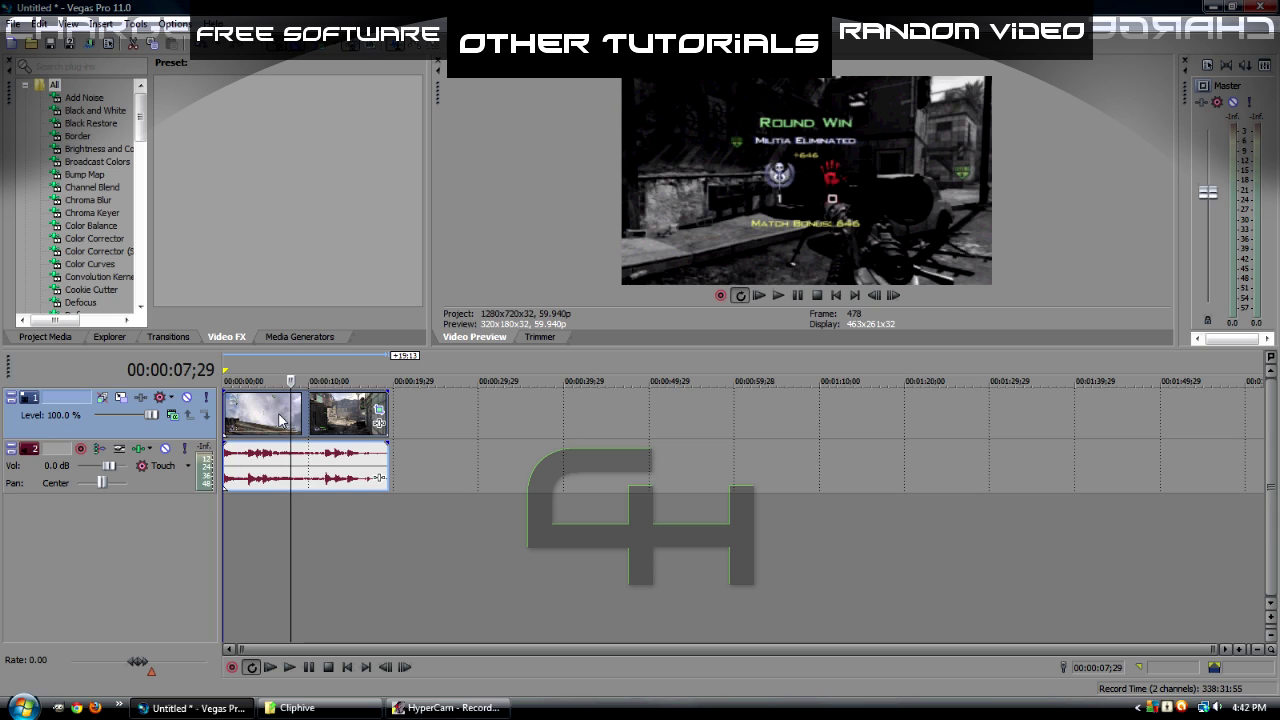
left_click(279, 420)
left_click(264, 420)
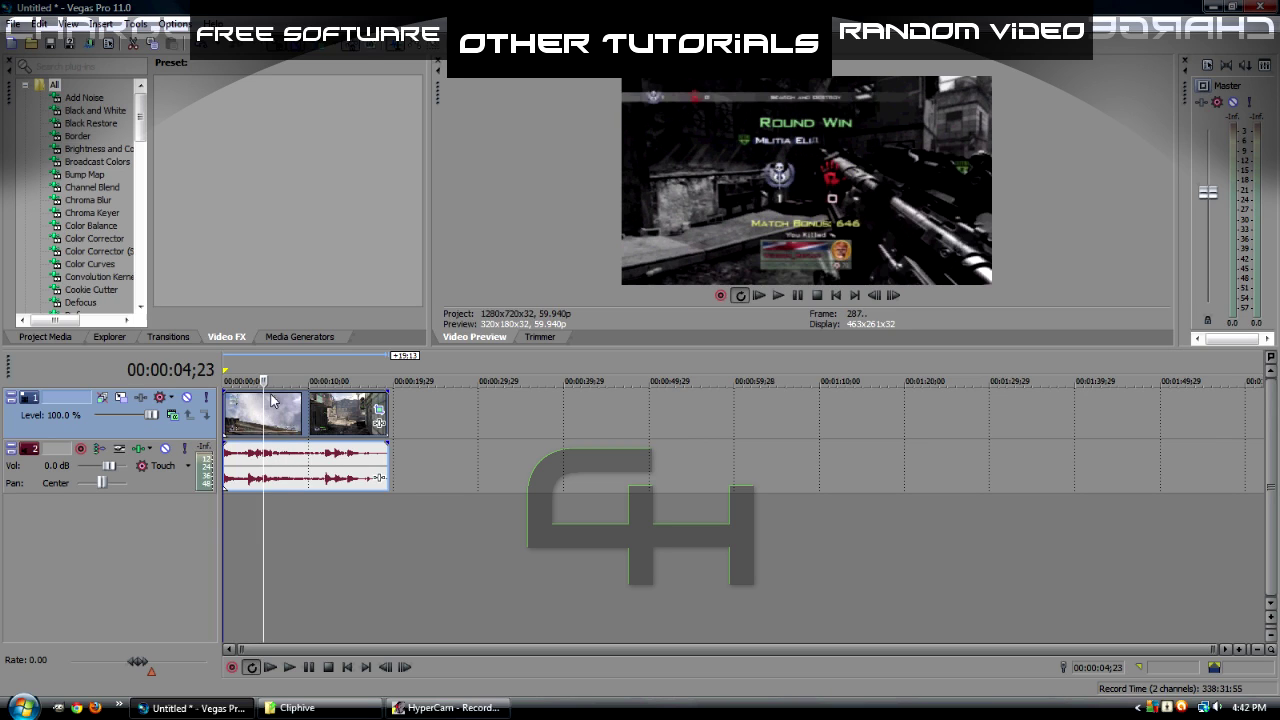
left_click(260, 381)
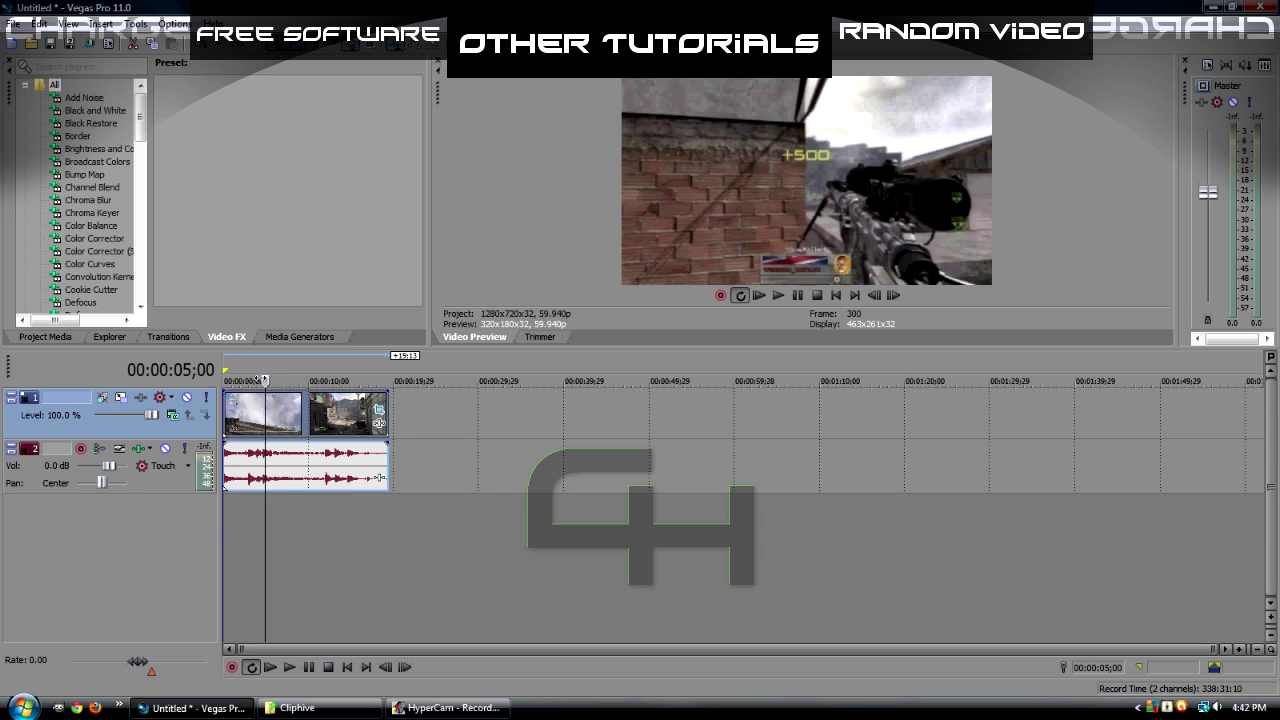
key("Return")
key("Return")
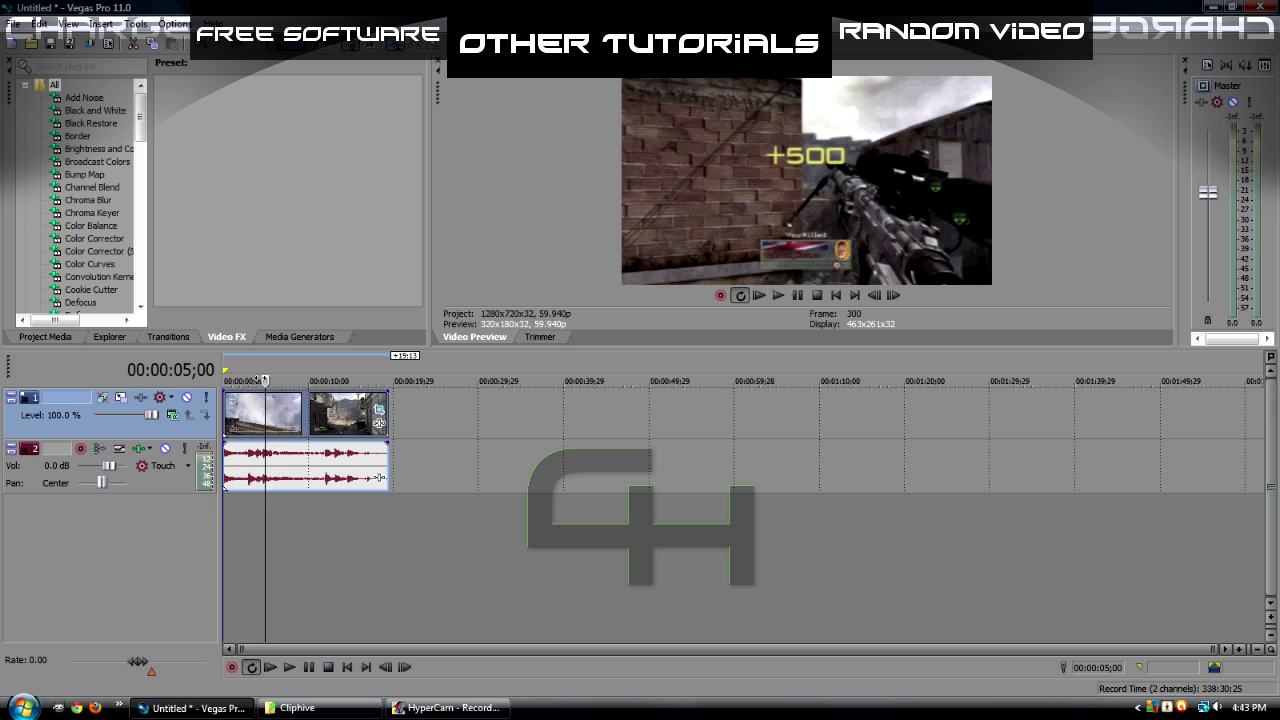
key("space")
key("space")
key("space")
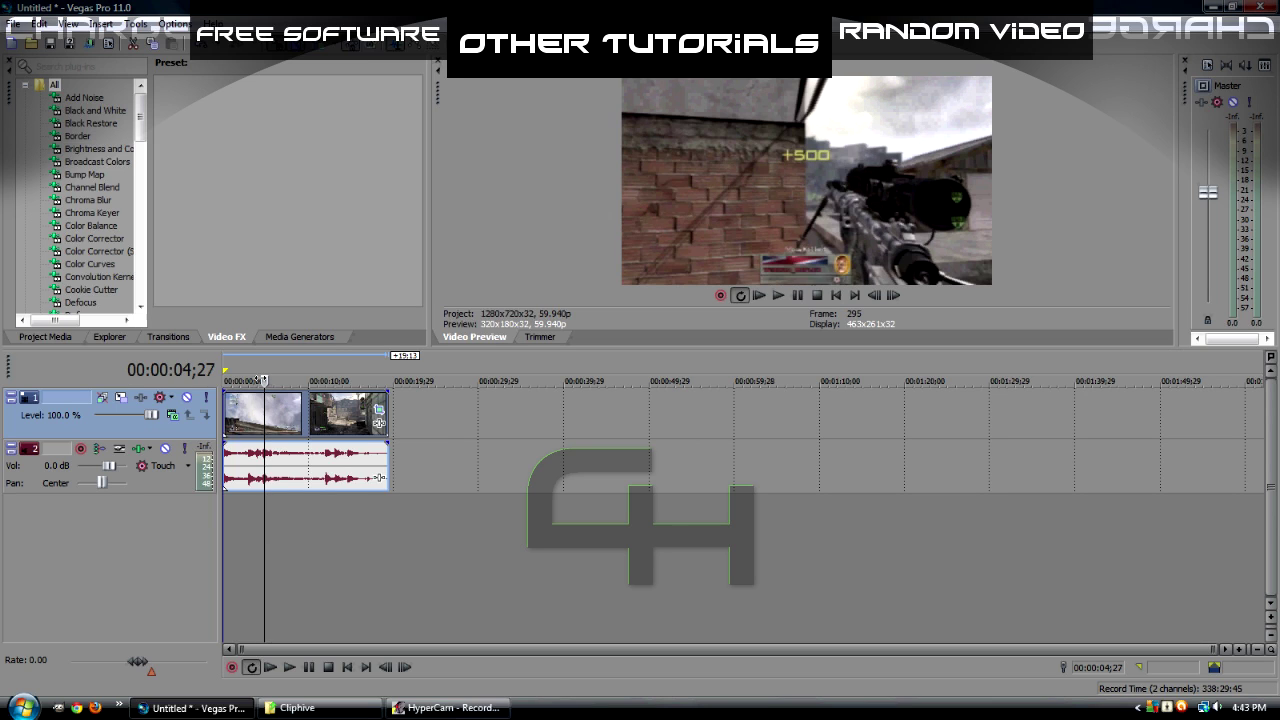
key("space")
key("space")
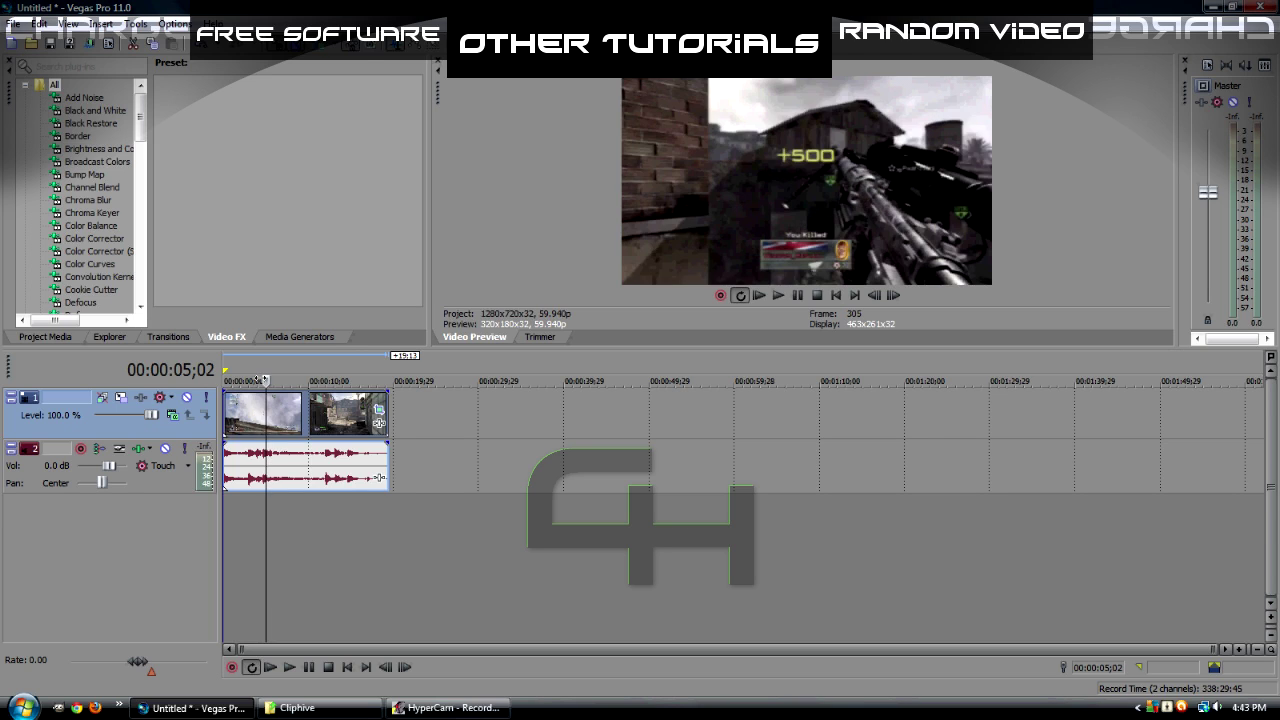
key("space")
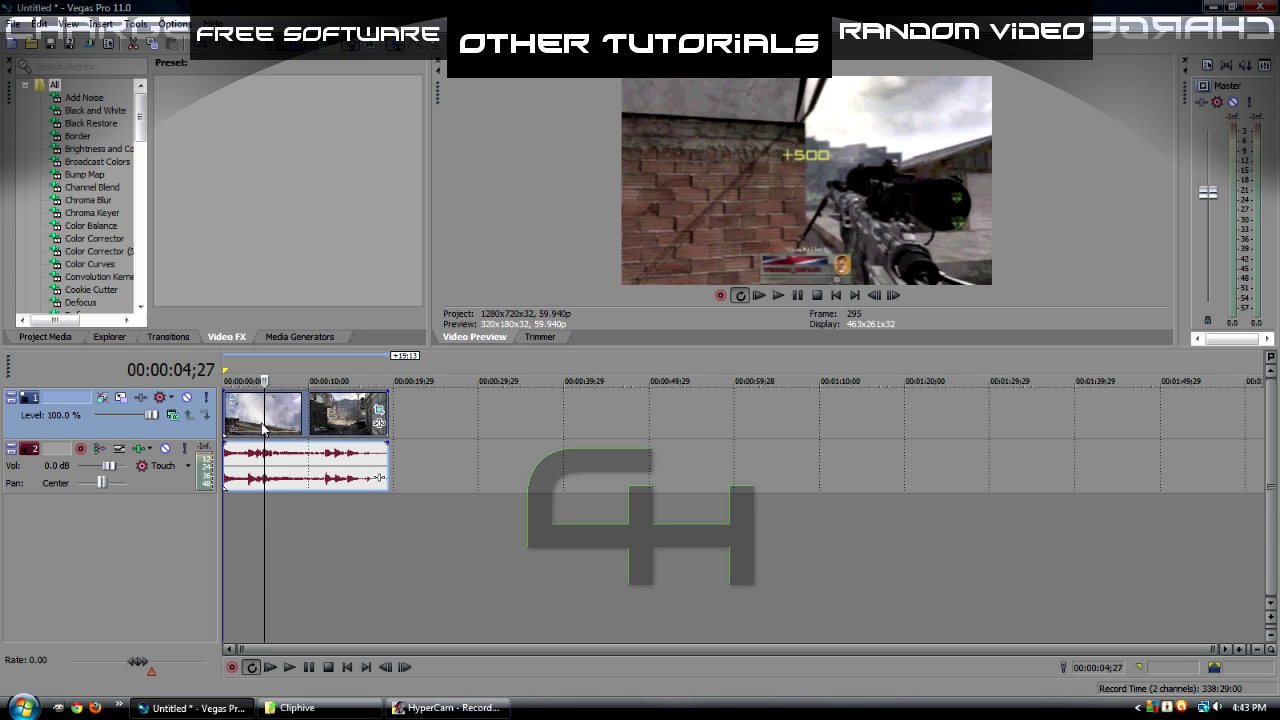
key("s")
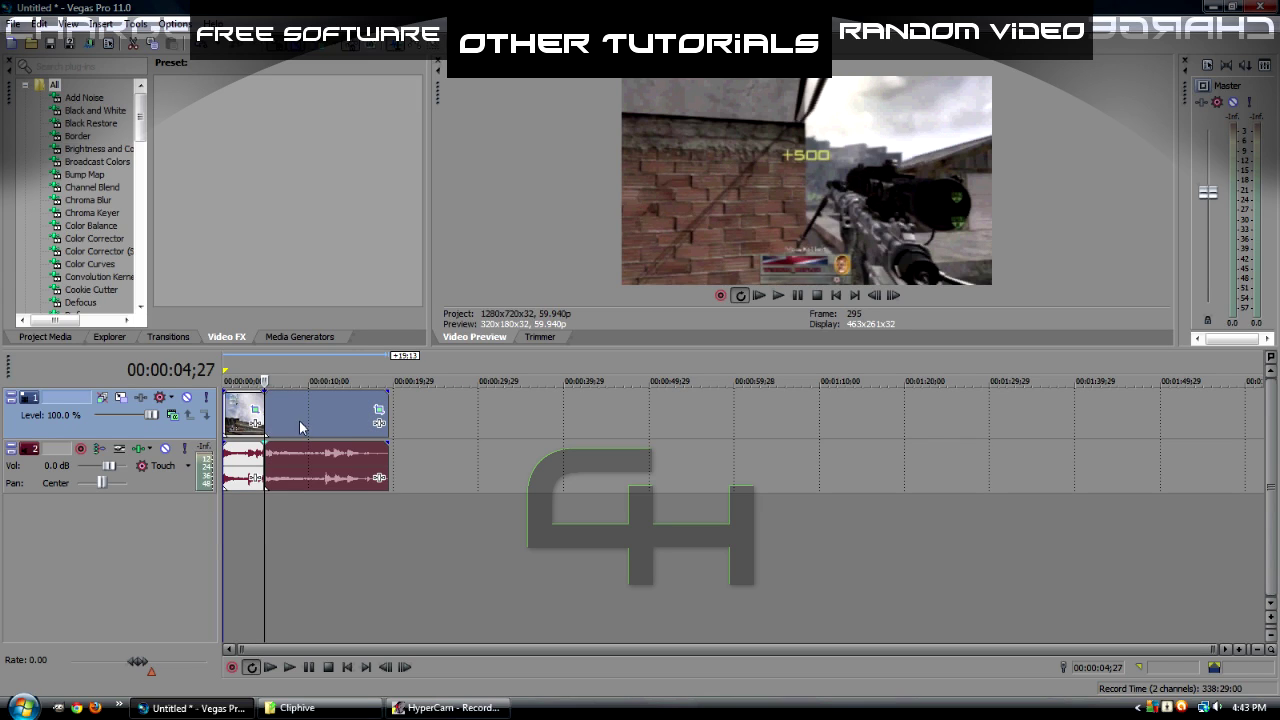
Move the split-off remainder out to about 00:00:20 and check its first frames
left_click_drag(300, 427, 427, 429)
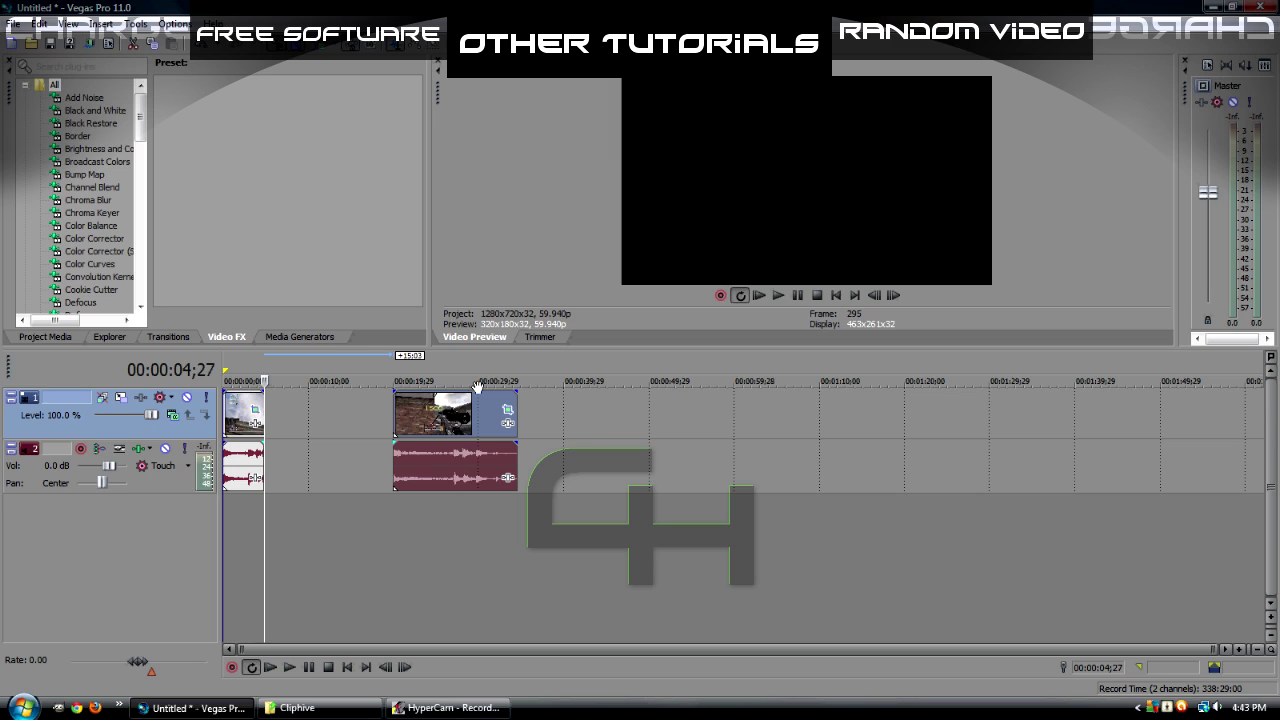
left_click(394, 379)
left_click(394, 377)
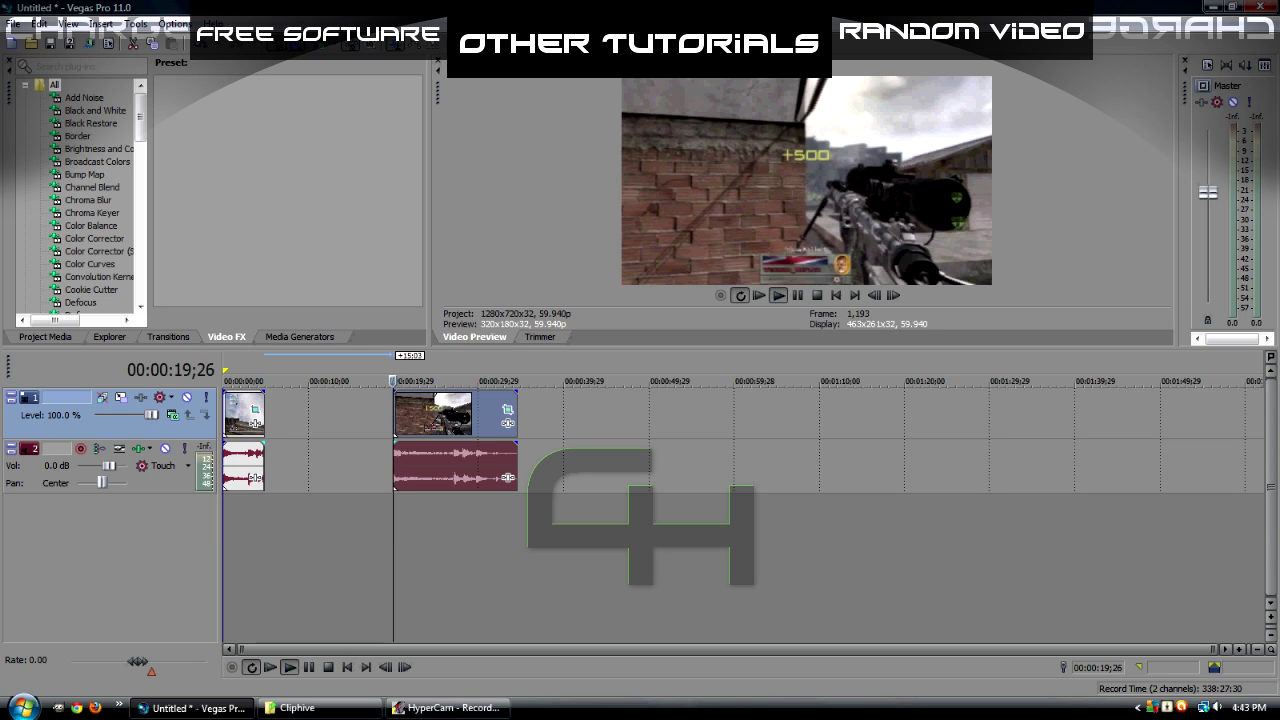
left_click(396, 378)
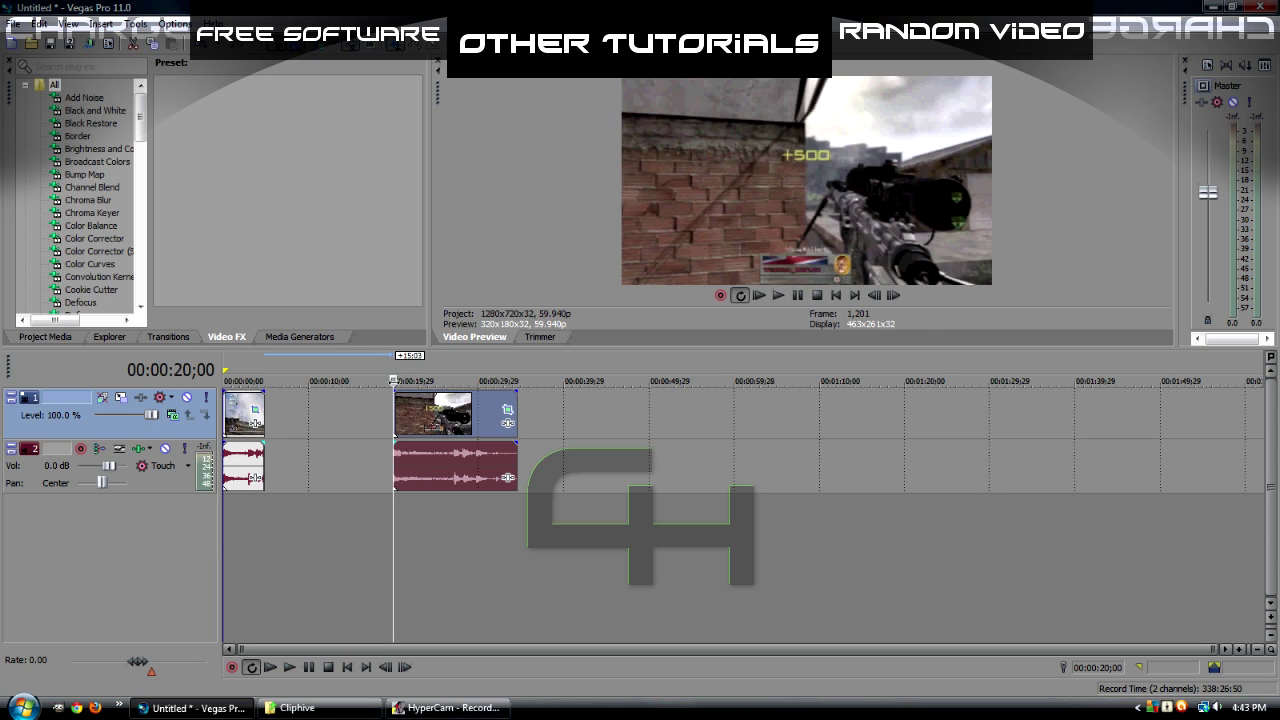
left_click_drag(393, 381, 396, 381)
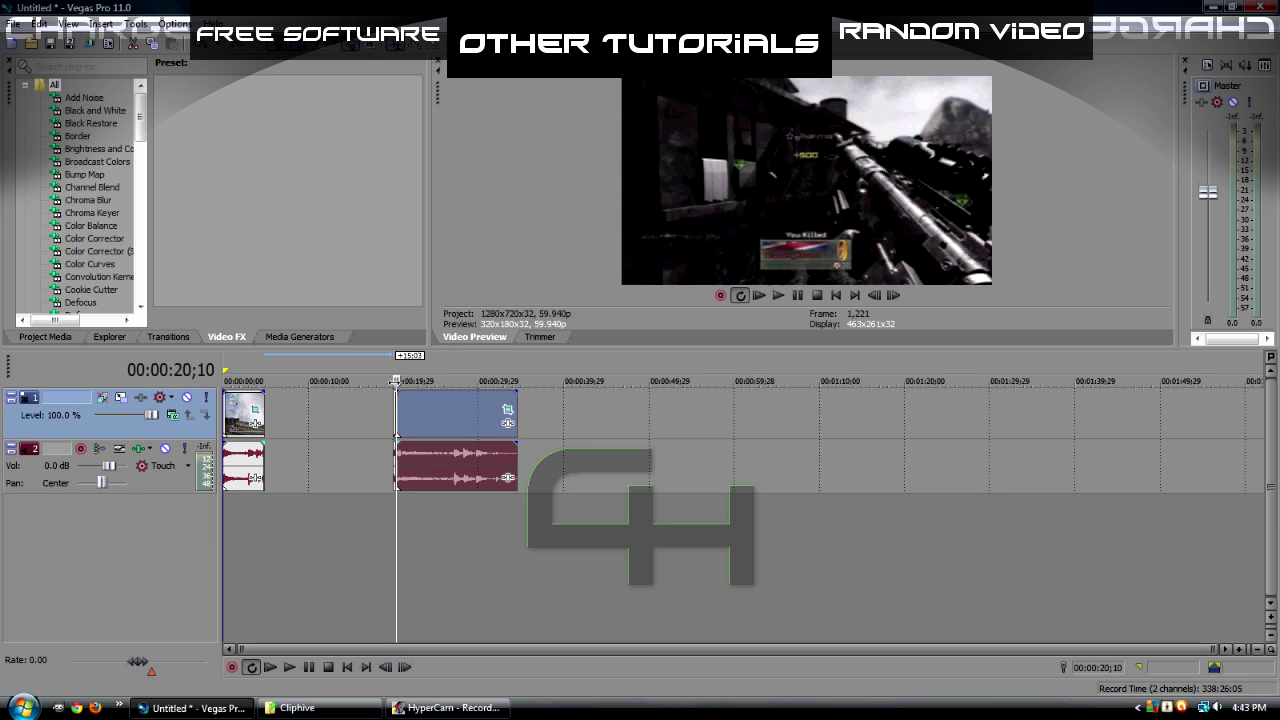
Move the short leftover piece back beside the first clip, playhead at 00:00:04;27
scroll(500, 425, "up", 4)
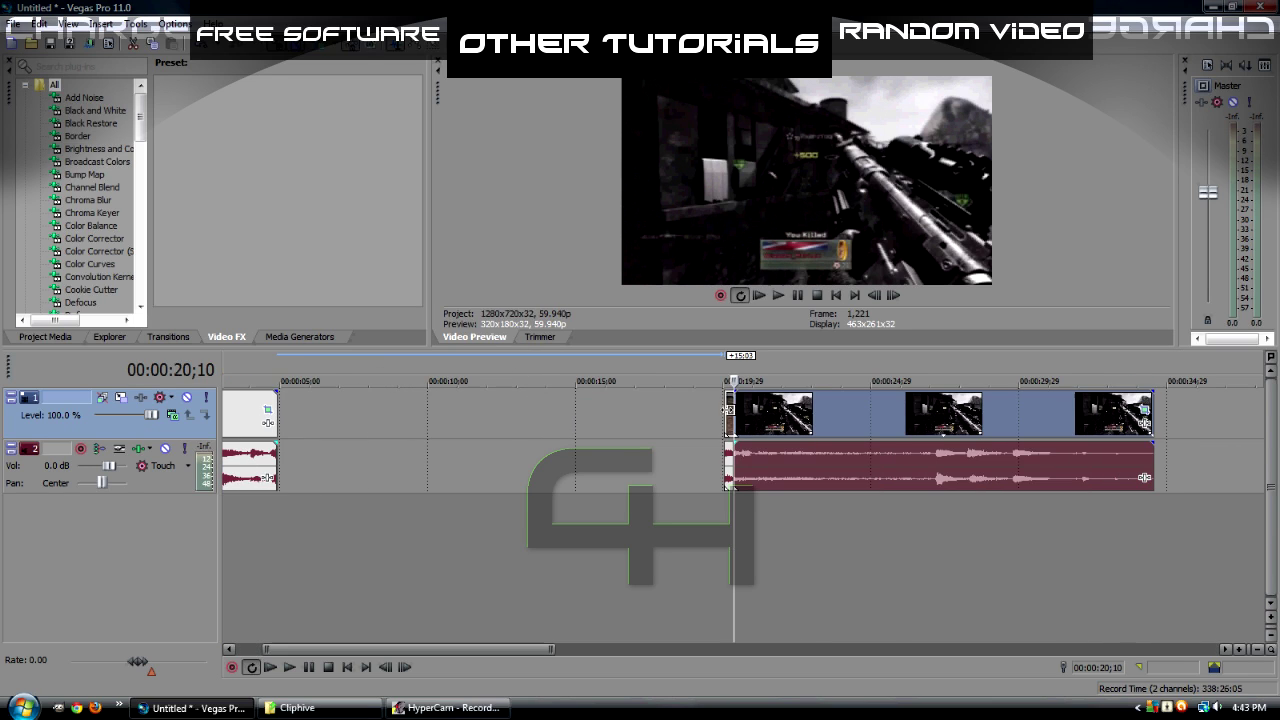
left_click_drag(730, 410, 275, 410)
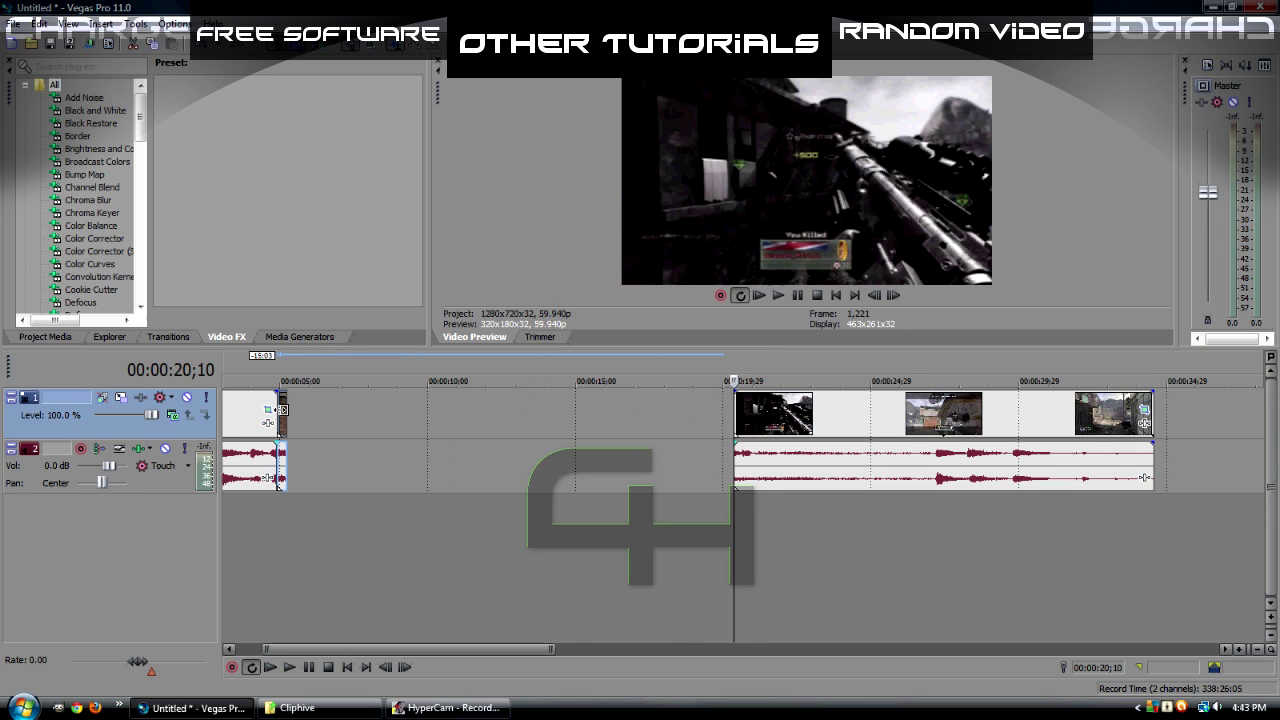
scroll(358, 405, "up", 3)
scroll(335, 398, "down", 3)
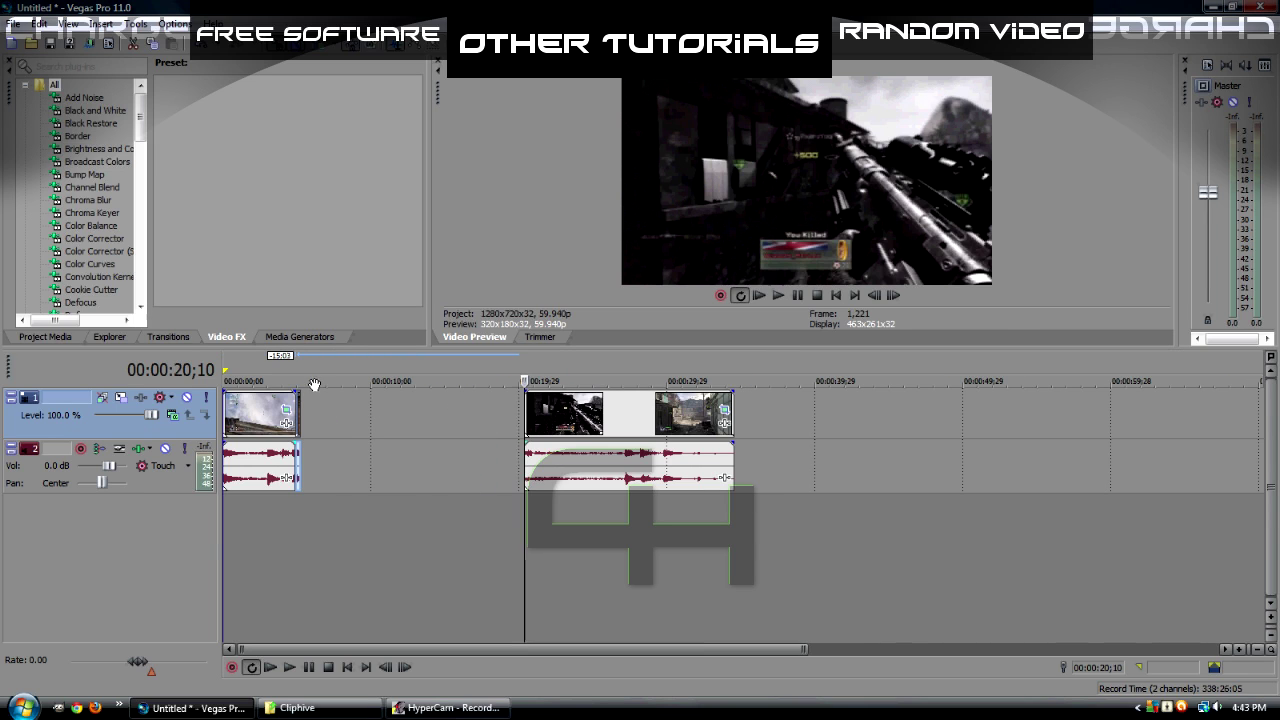
left_click(295, 410)
Delete the audio track so only the video track remains
scroll(440, 415, "up", 3)
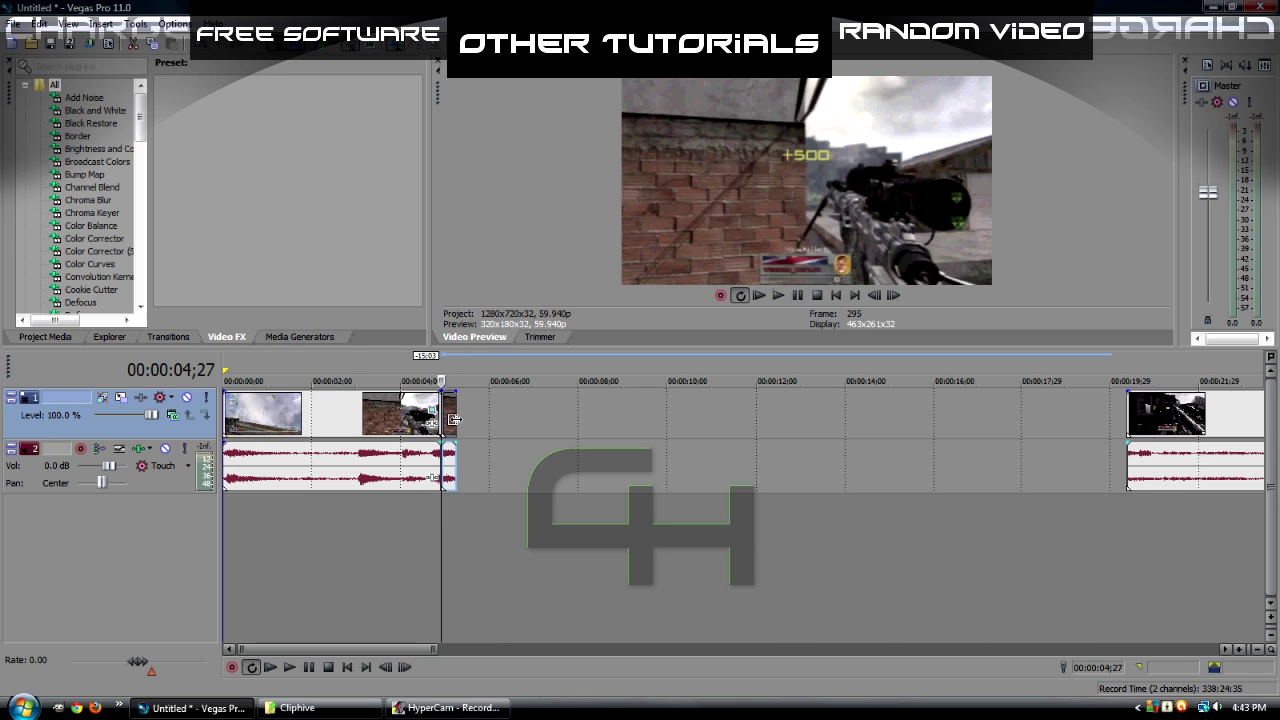
left_click(158, 484)
key("Delete")
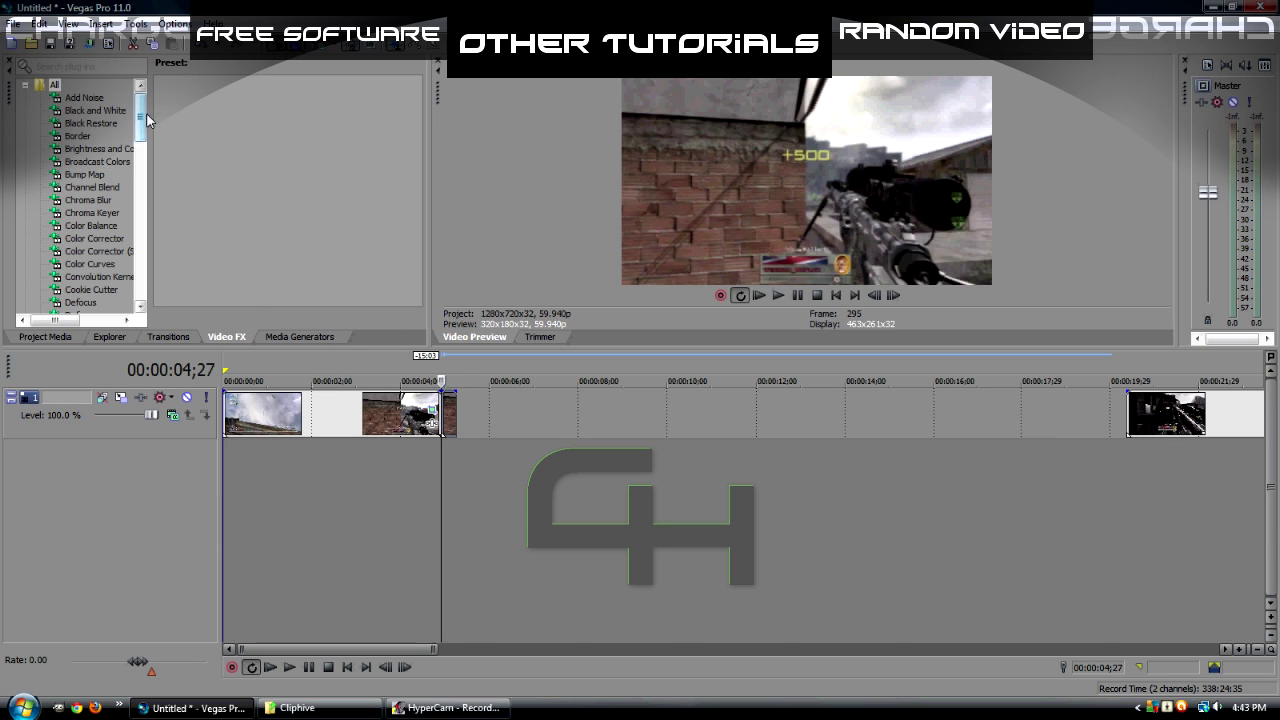
left_click_drag(141, 120, 140, 258)
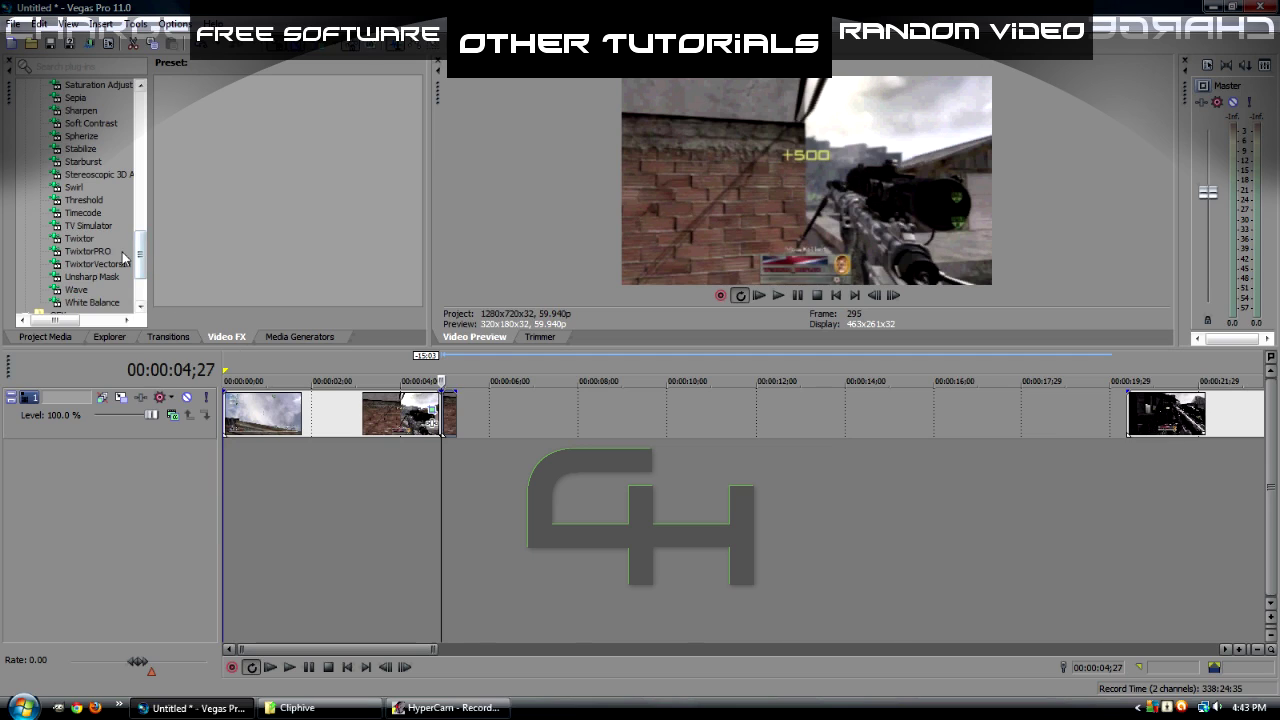
Drag the TwixtorPRO HD100 preset onto the short piece after the 00:00:04;27 split
left_click(86, 251)
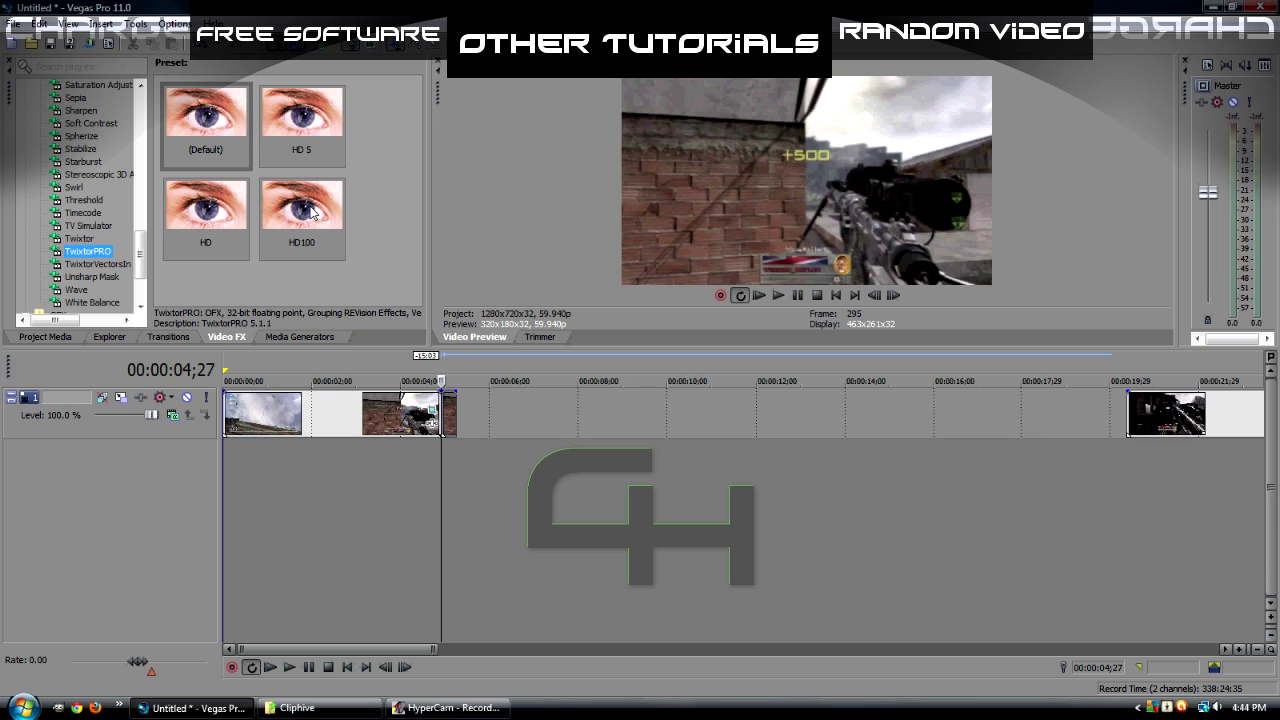
left_click_drag(313, 212, 452, 421)
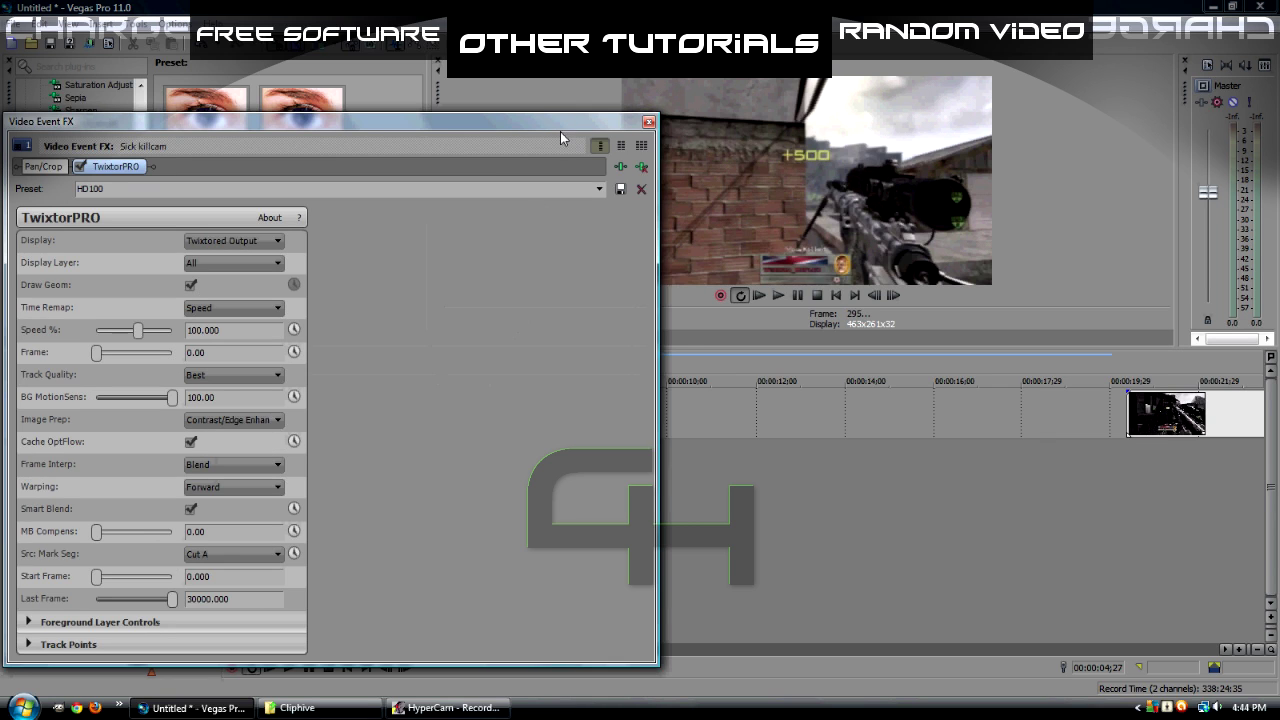
Set the TwixtorPRO Speed % to 2 and close the effect settings window
left_click_drag(564, 125, 886, 50)
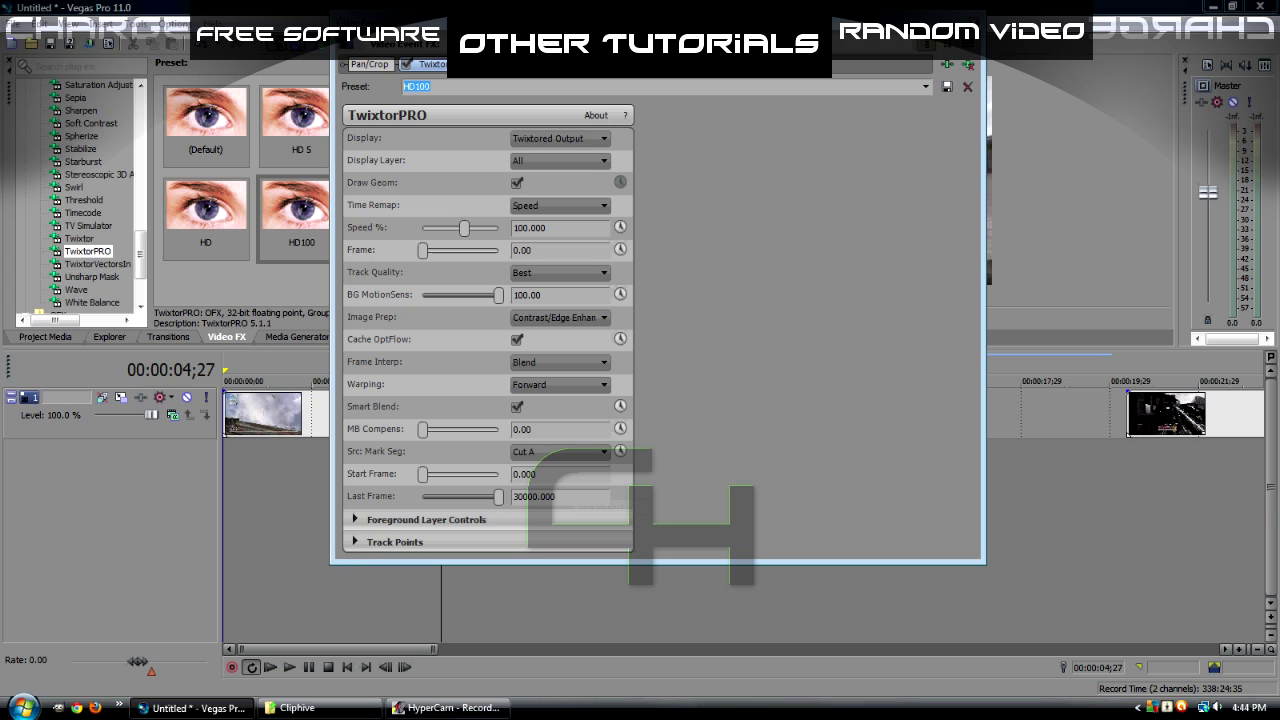
double_click(531, 228)
left_click(578, 225)
double_click(565, 229)
type("2")
key("Return")
left_click_drag(460, 231, 468, 229)
left_click_drag(468, 230, 457, 232)
type("2")
key("Return")
key("Escape")
Stretch the slowed piece to reach the next clip and preview the slow motion into the blend
left_click_drag(452, 414, 1127, 404)
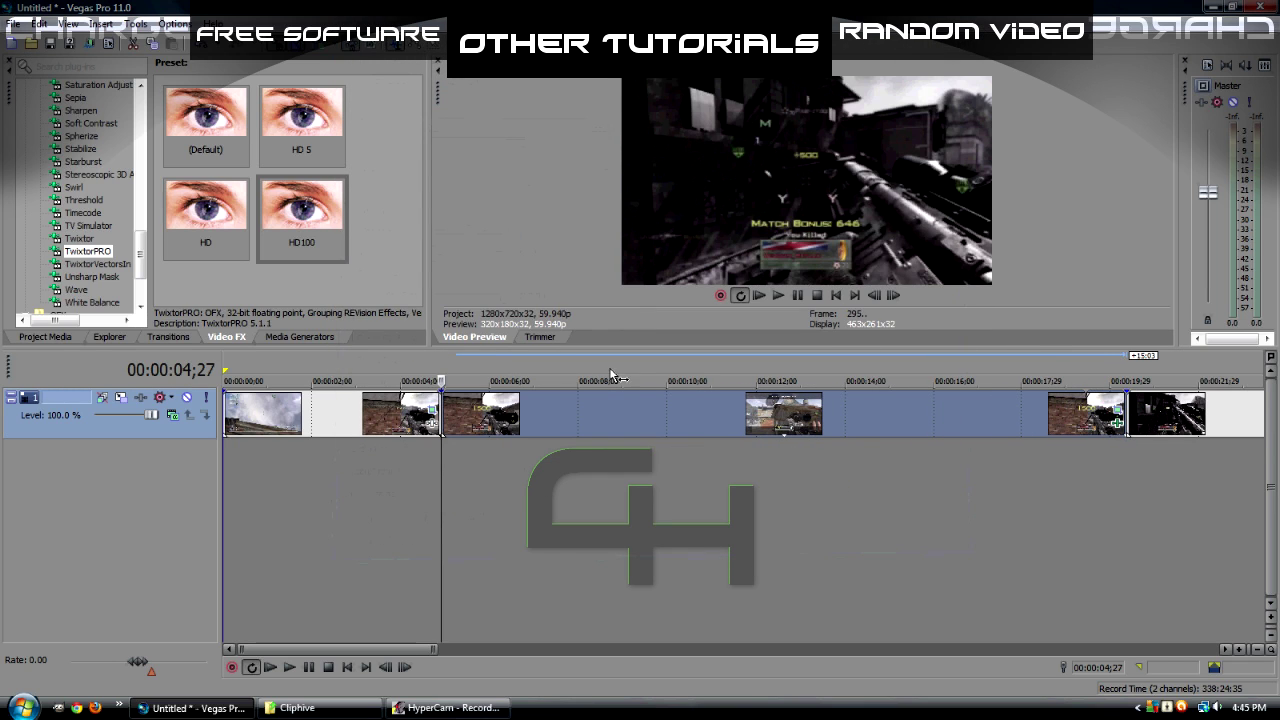
left_click(476, 380)
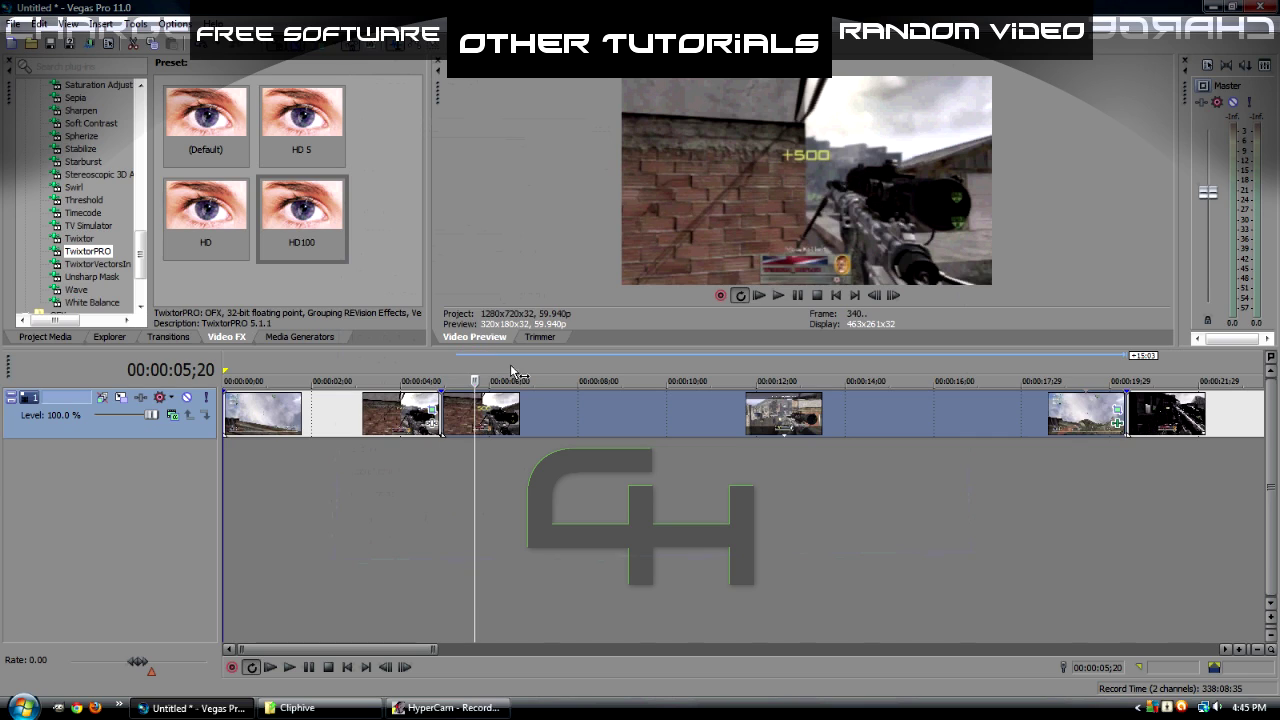
left_click(514, 372)
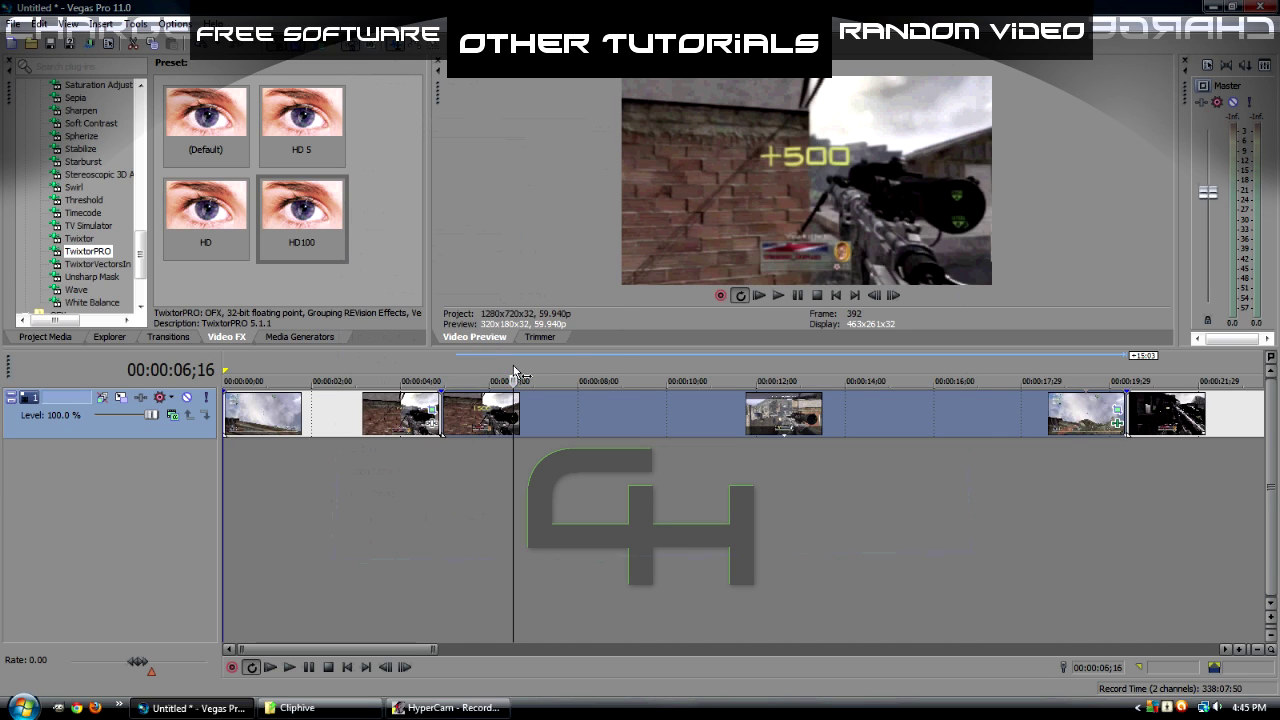
left_click(621, 372)
left_click(801, 363)
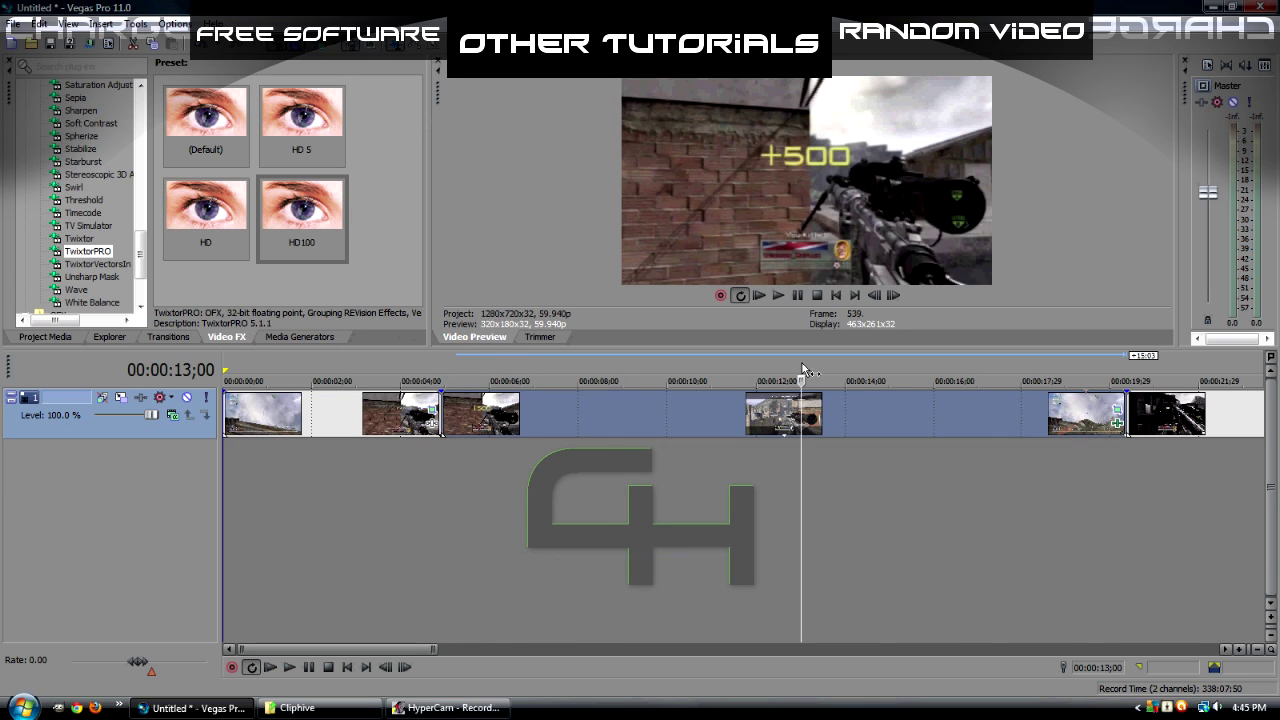
left_click(930, 363)
left_click_drag(402, 648, 511, 648)
left_click(555, 364)
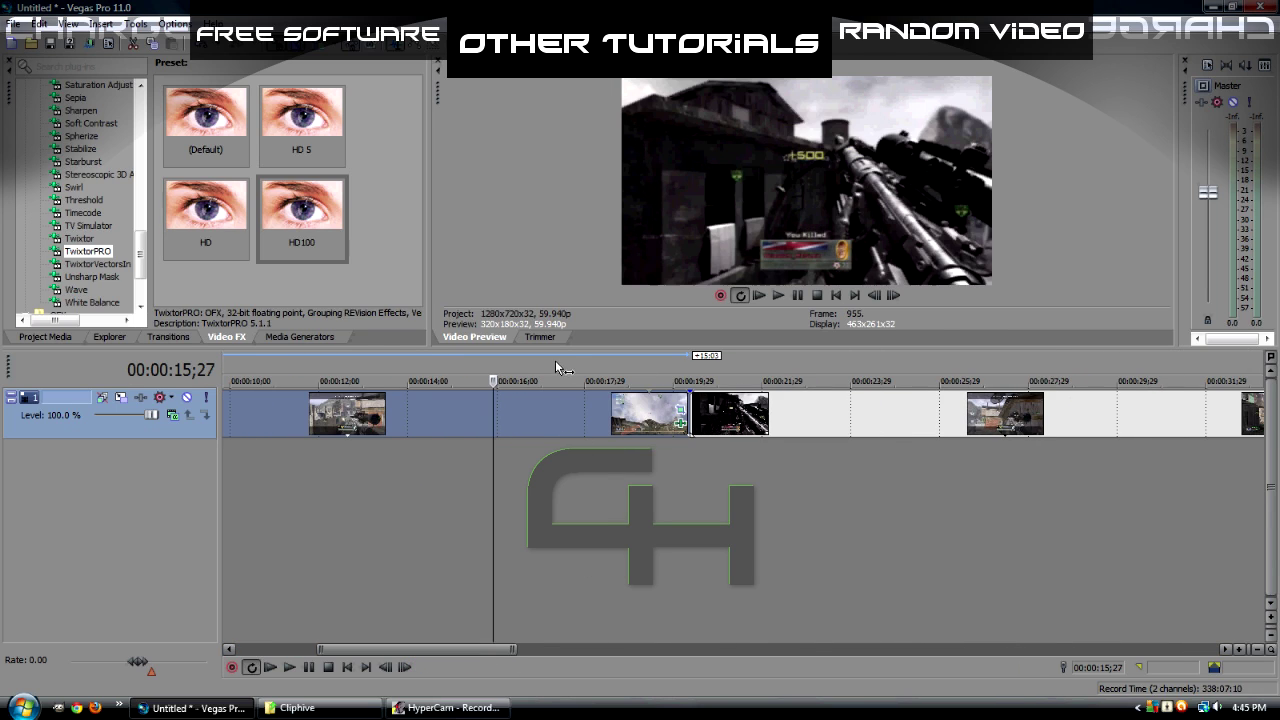
left_click(616, 364)
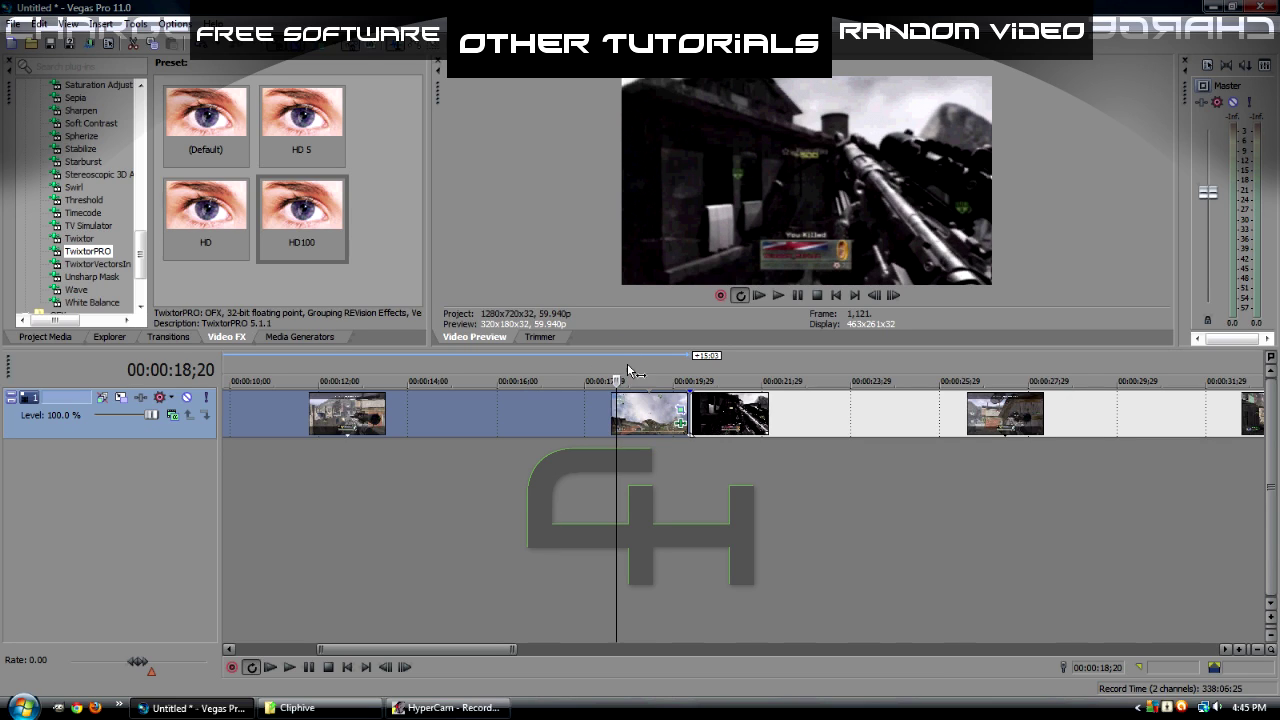
left_click(653, 364)
left_click(671, 364)
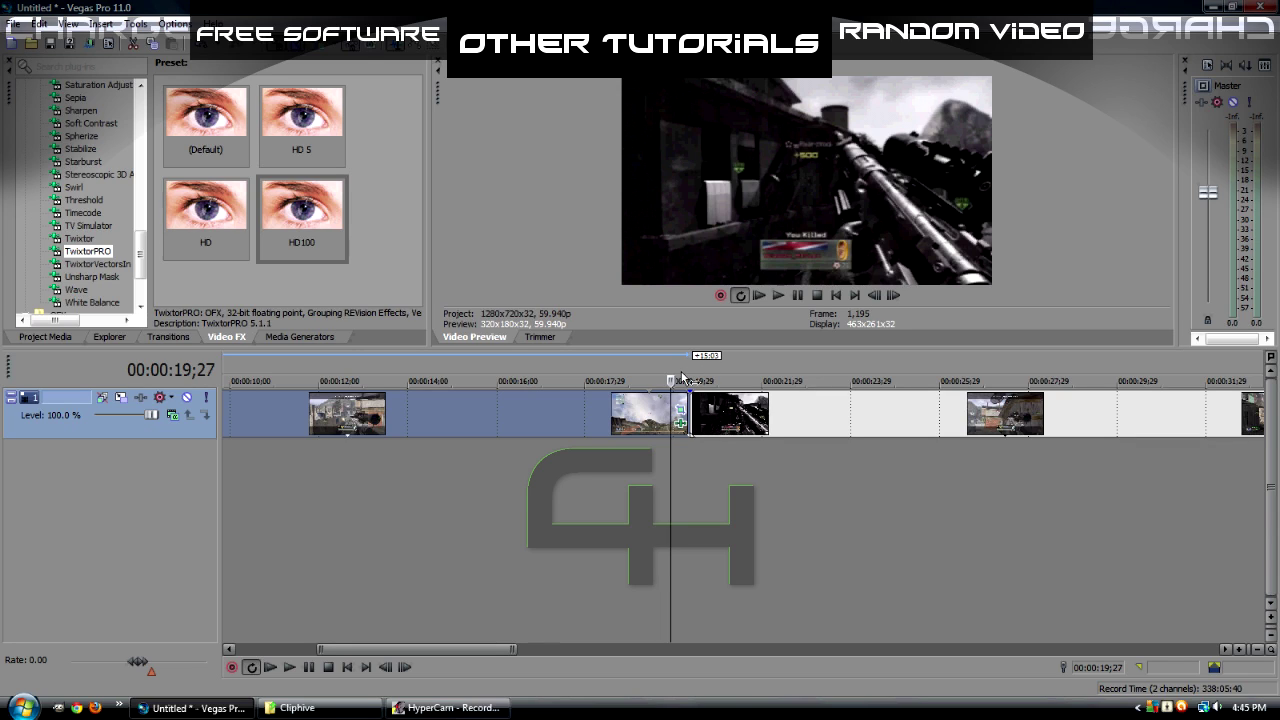
Step frame by frame around 00:00:20;10–20;12, then park the playhead at 00:00:20;04
key("Right")
key("Right")
key("Right")
key("Right")
key("Right")
key("Right")
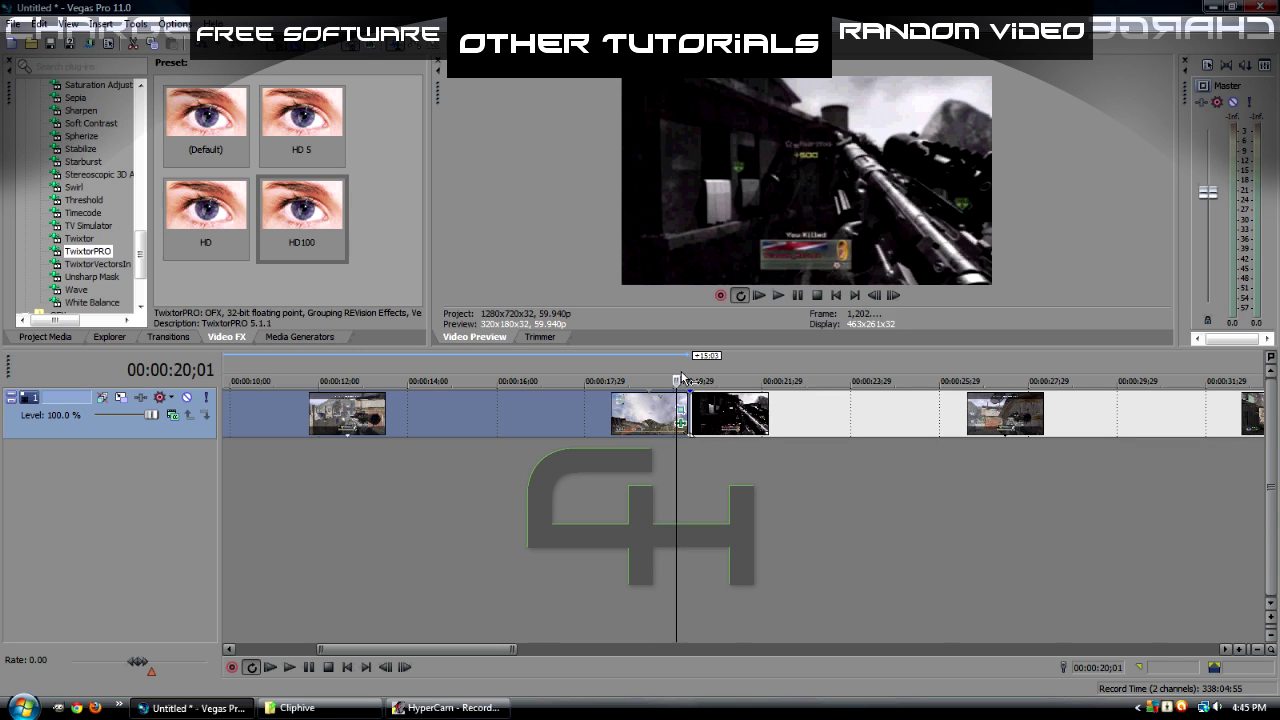
key("Right")
key("Right")
key("Right")
key("Right")
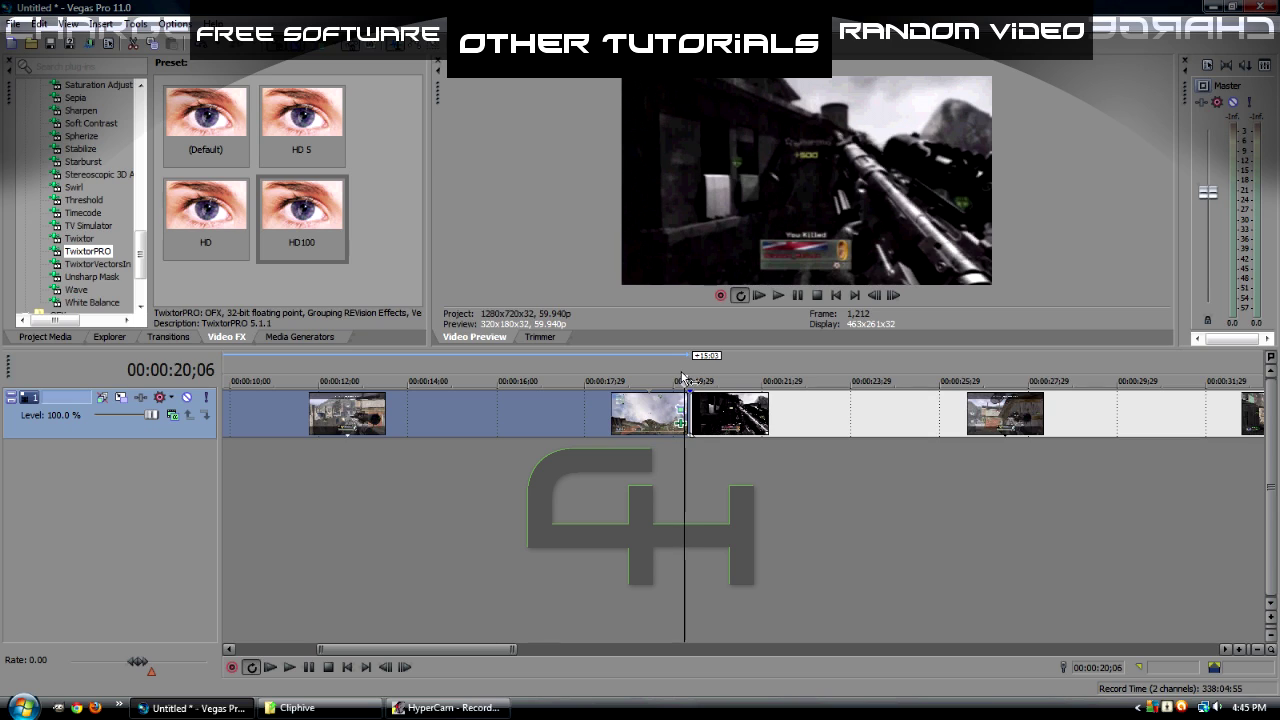
key("Right")
key("Right")
key("Right")
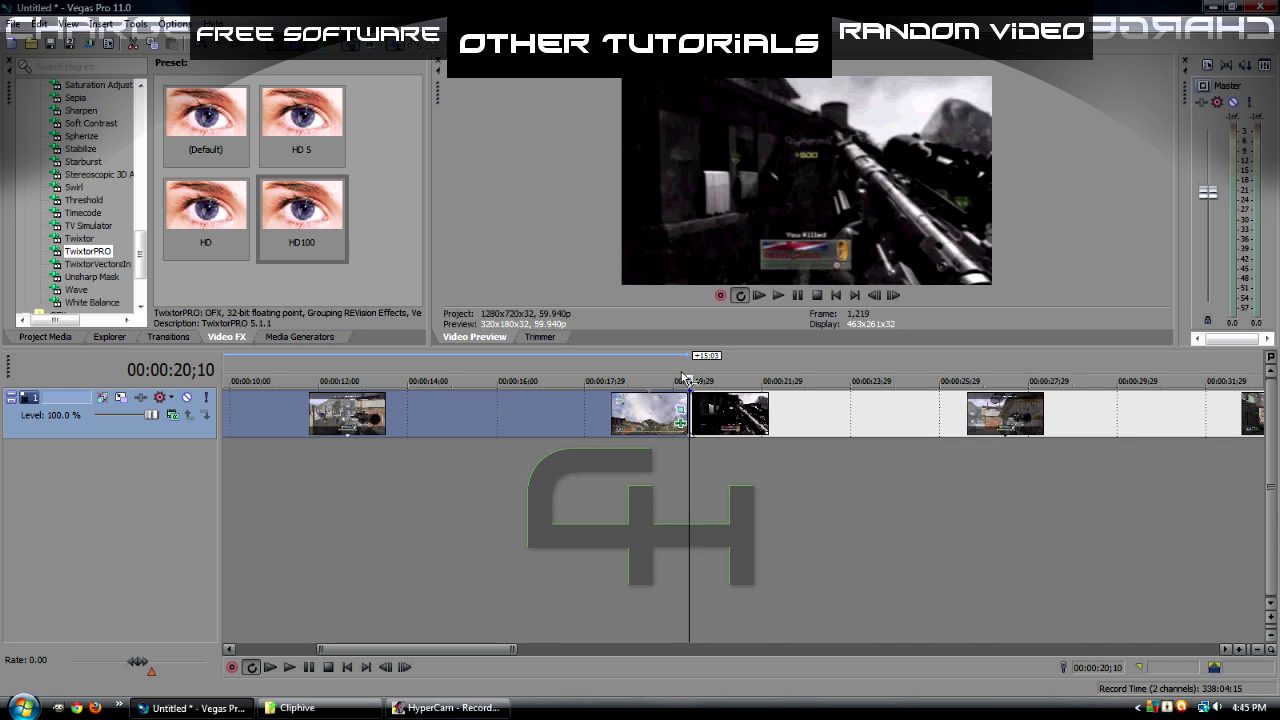
key("Right")
key("Right")
key("Left")
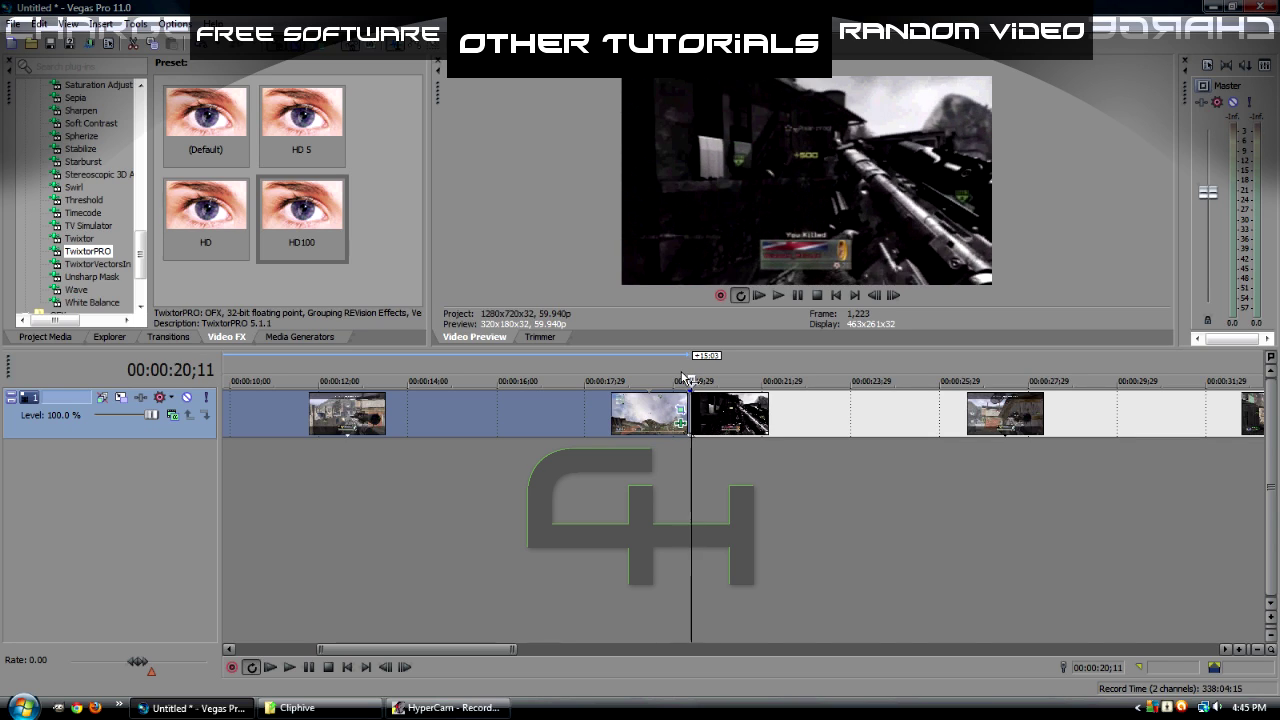
key("Right")
key("Right")
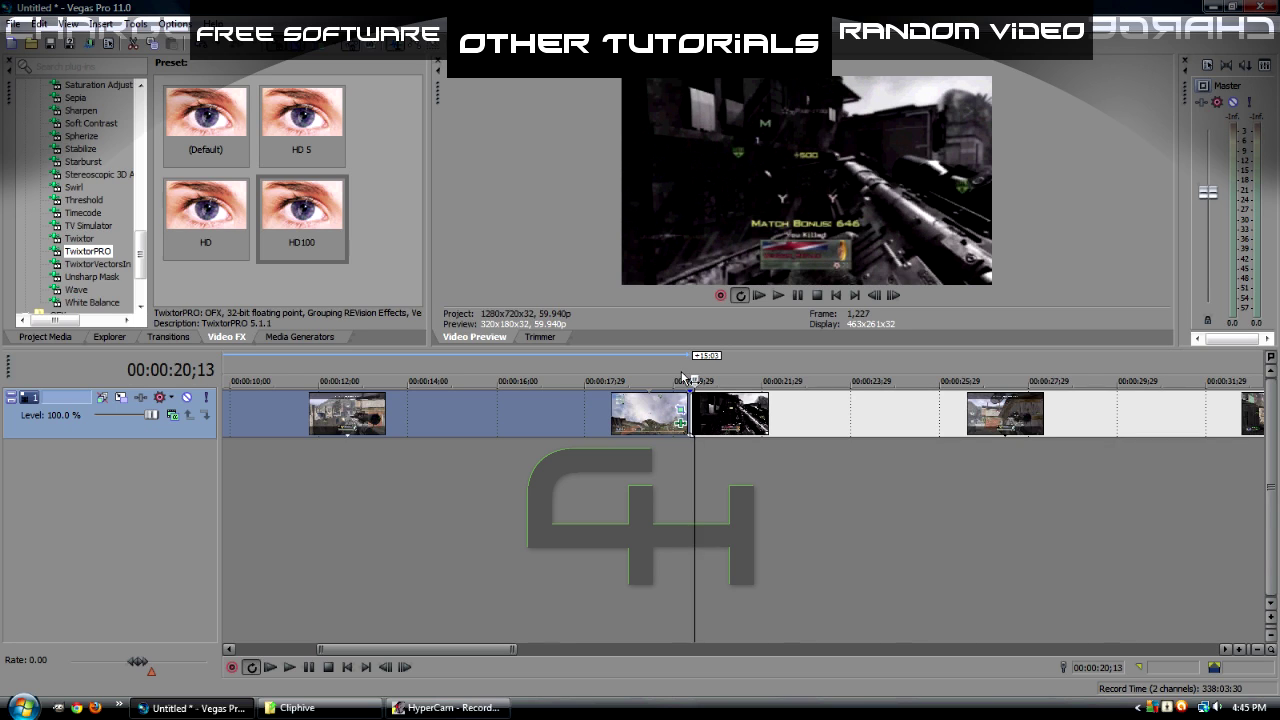
key("Left")
key("Left")
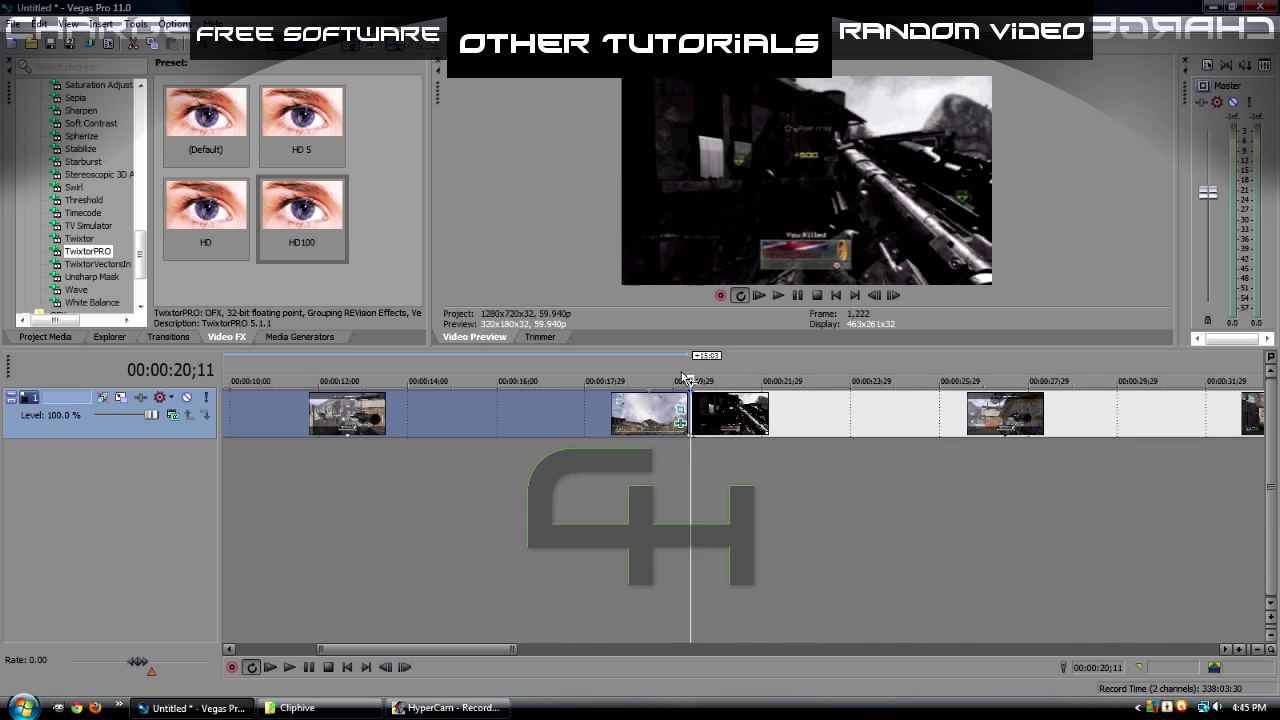
key("Left")
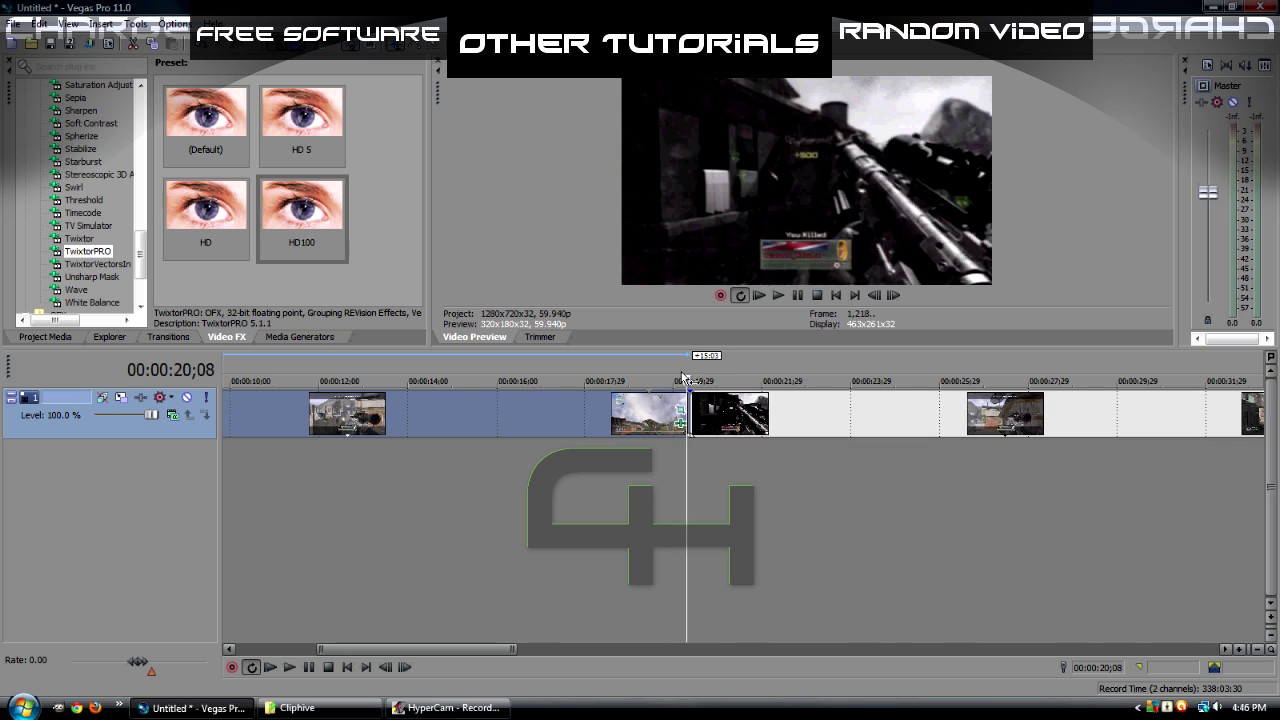
key("Right")
key("Right")
key("Right")
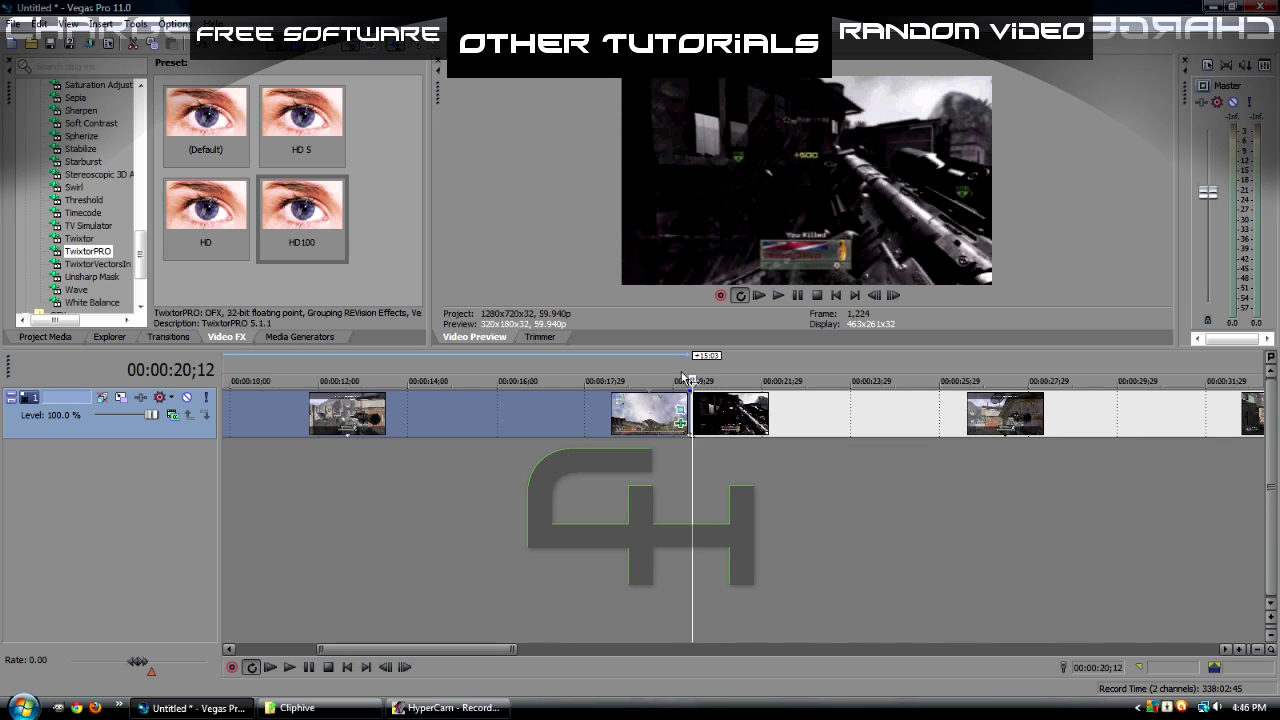
key("Left")
left_click(681, 374)
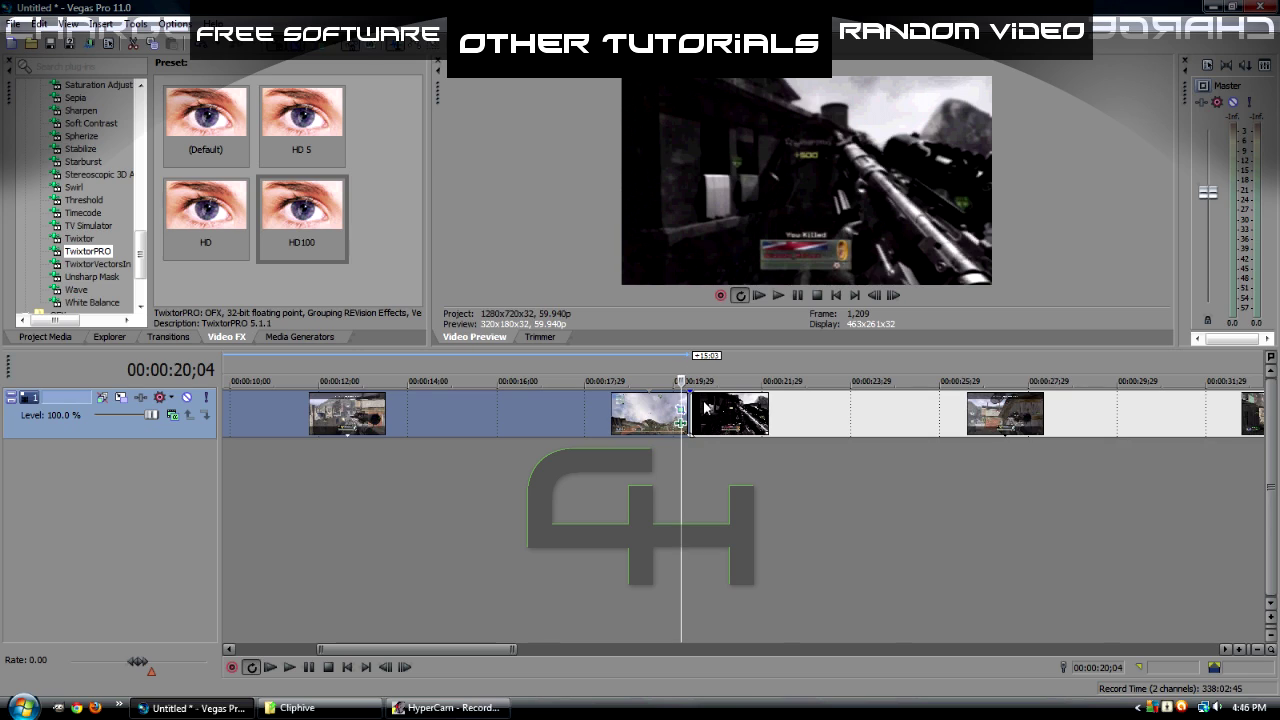
Slide the selected later clips slightly left to snap and check frames near 00:00:20;05
left_click_drag(705, 407, 672, 408)
left_click(682, 372)
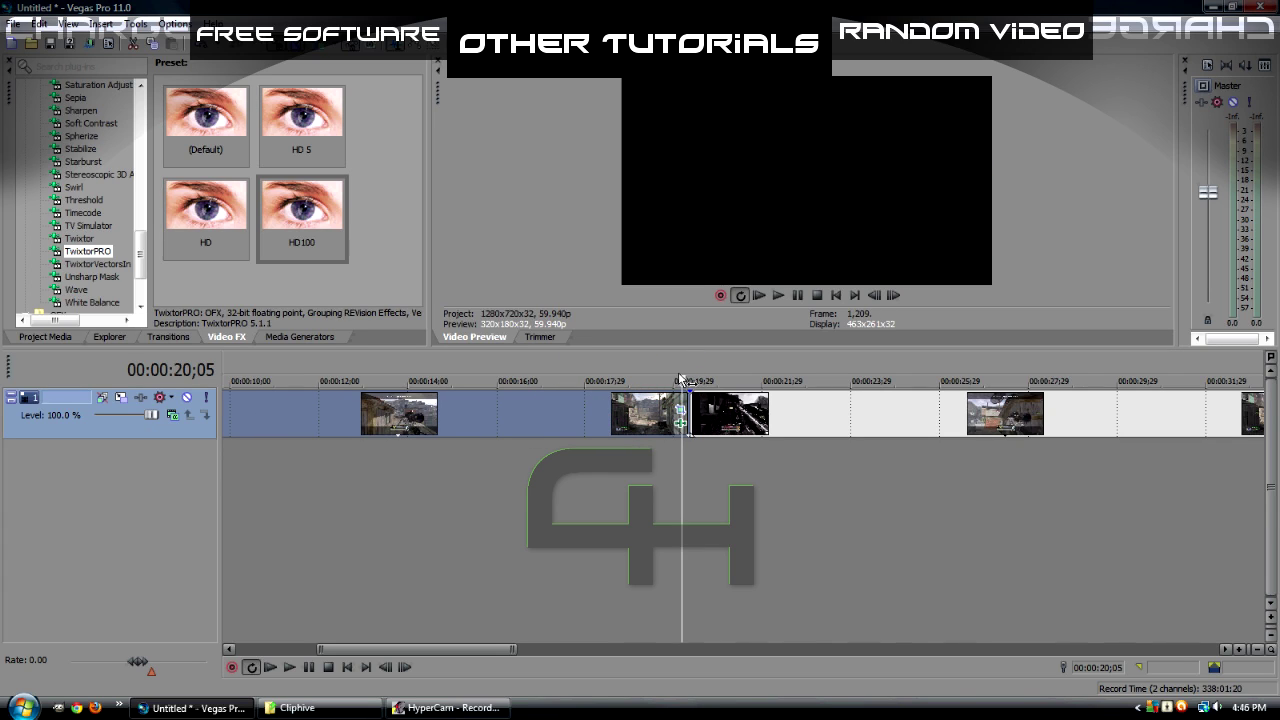
left_click(662, 378)
left_click(674, 380)
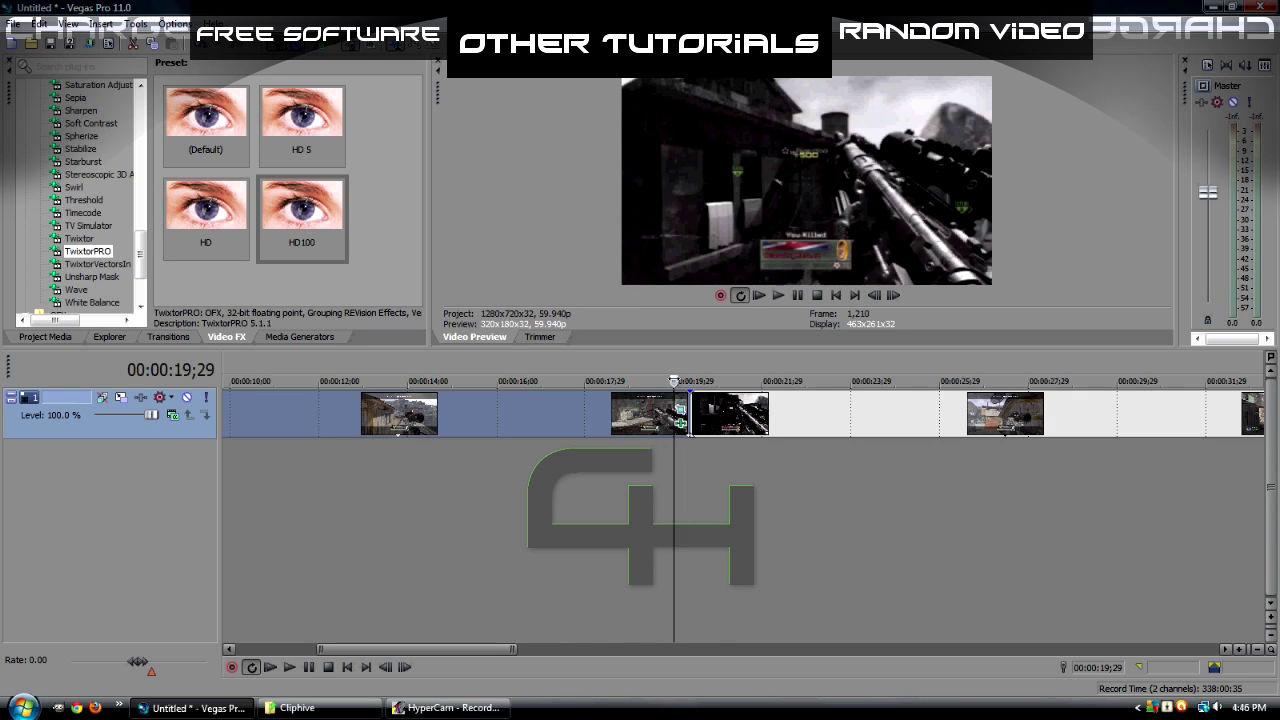
left_click_drag(674, 380, 677, 380)
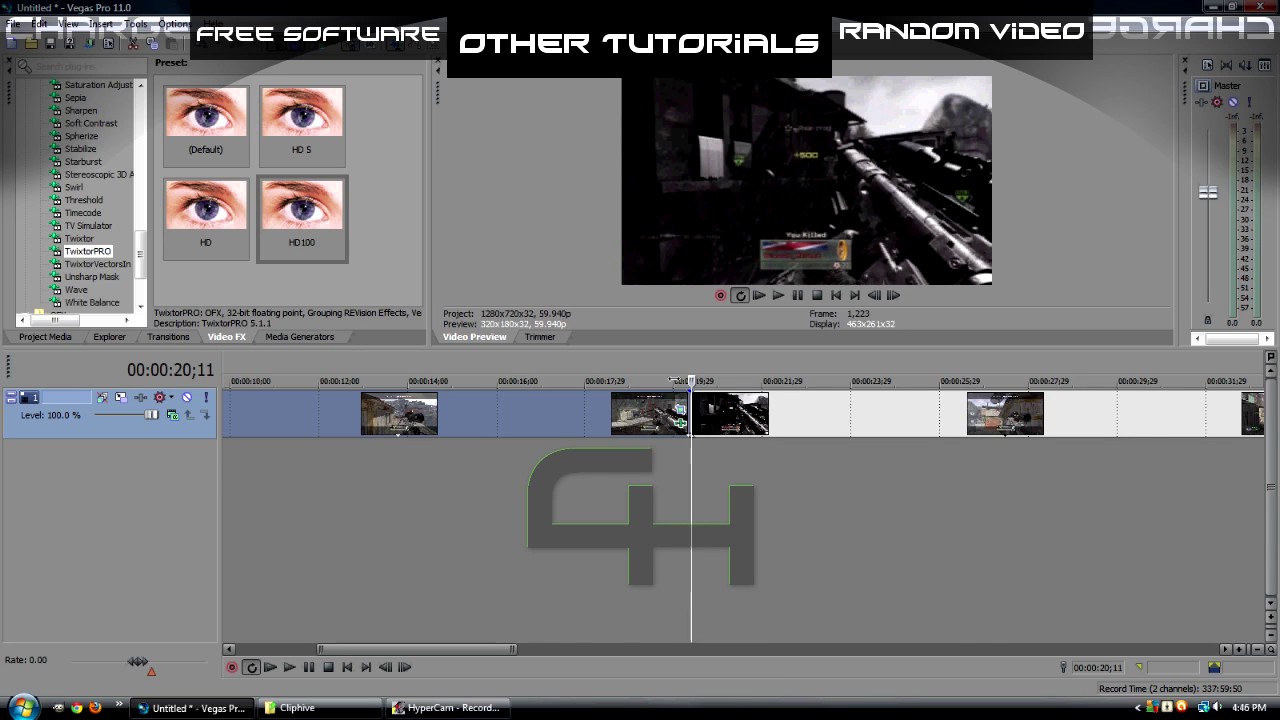
Shift the later clips about two seconds left, extend the slowed clip's end, then trim back one frame
scroll(560, 410, "down", 2)
left_click_drag(512, 430, 465, 432)
left_click_drag(660, 399, 729, 401)
scroll(740, 370, "up", 2)
scroll(740, 370, "up", 2)
scroll(729, 401, "up", 3)
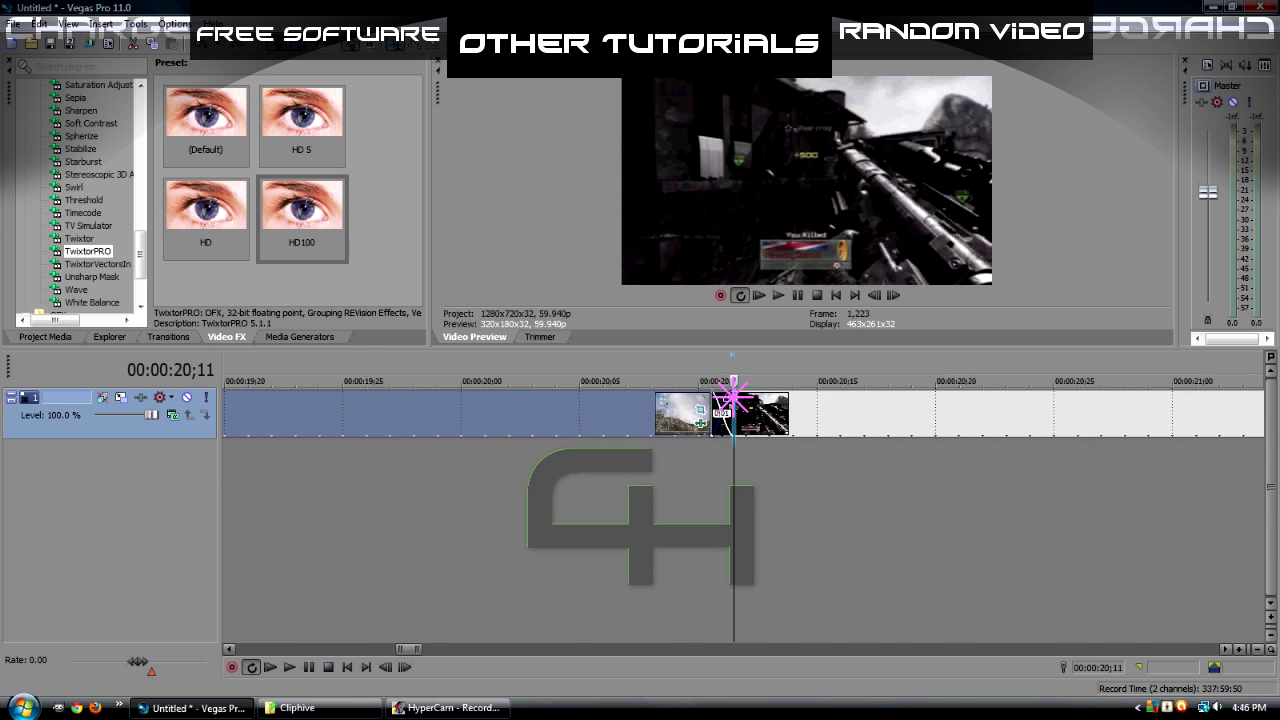
left_click_drag(728, 408, 668, 376)
scroll(642, 369, "down", 5)
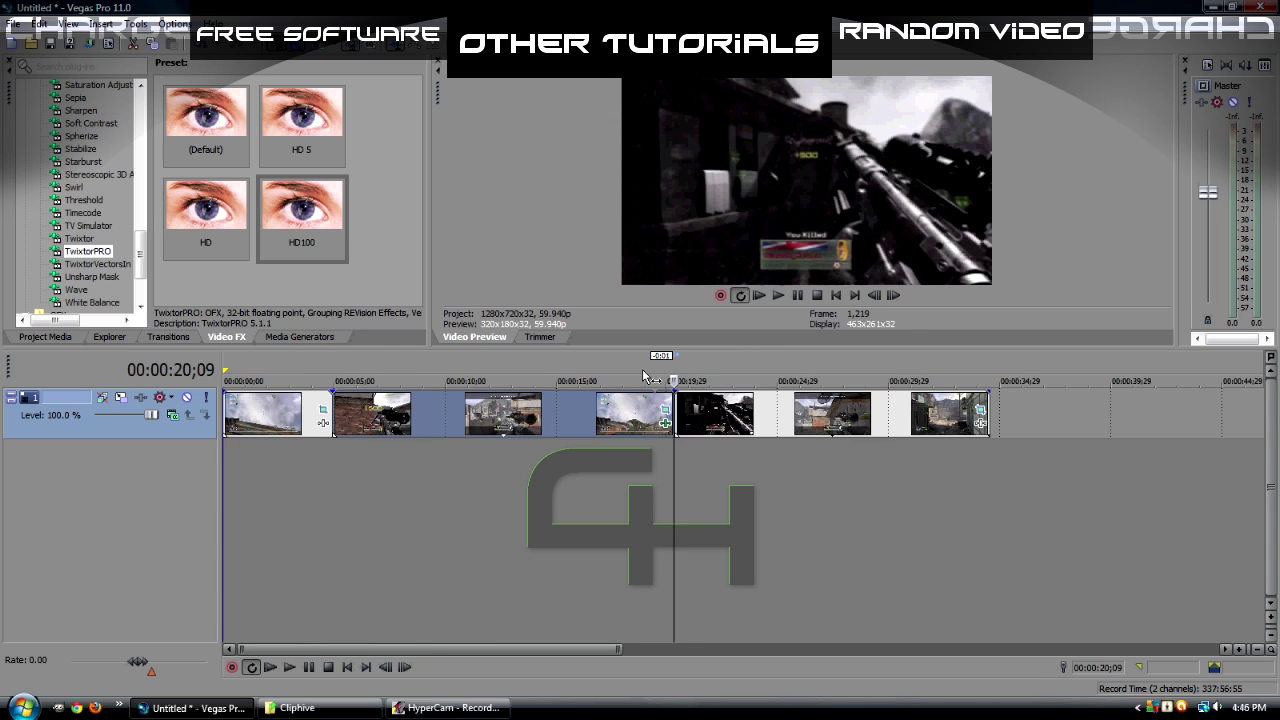
Position the playhead near 00:00:07;10, the +500 frame in the second clip, to inspect the slow motion
left_click(371, 367)
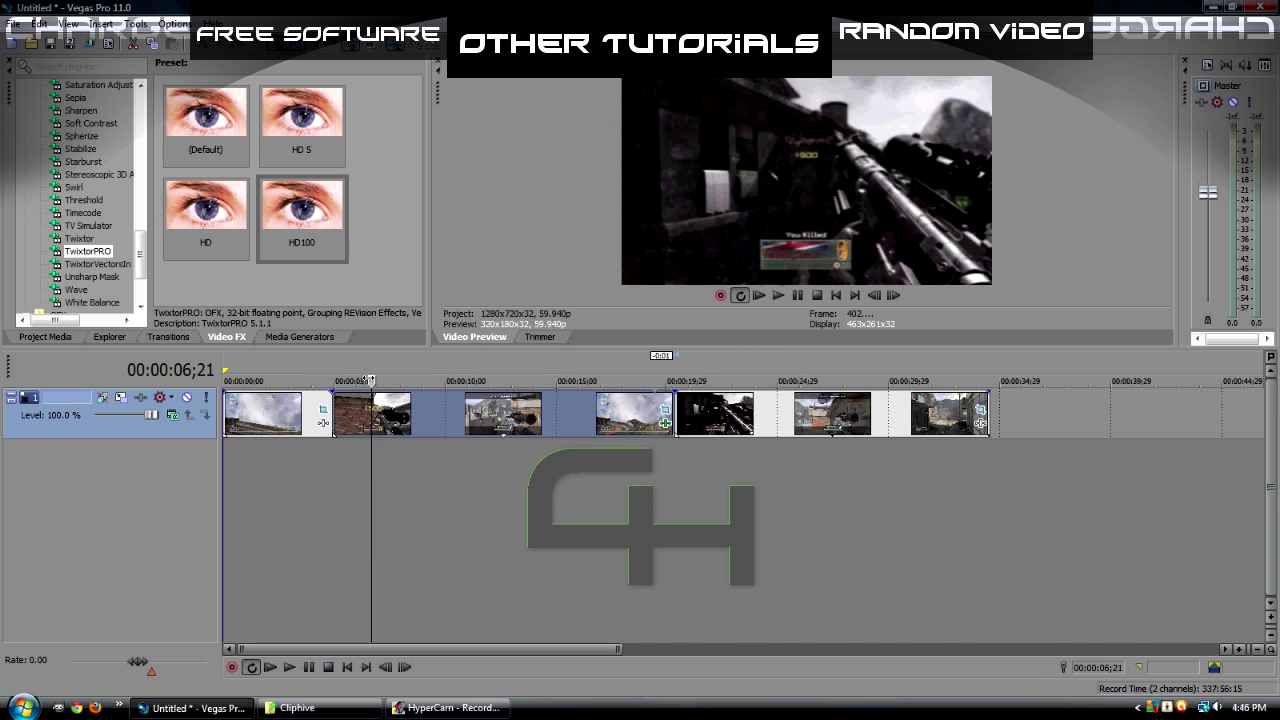
left_click(354, 370)
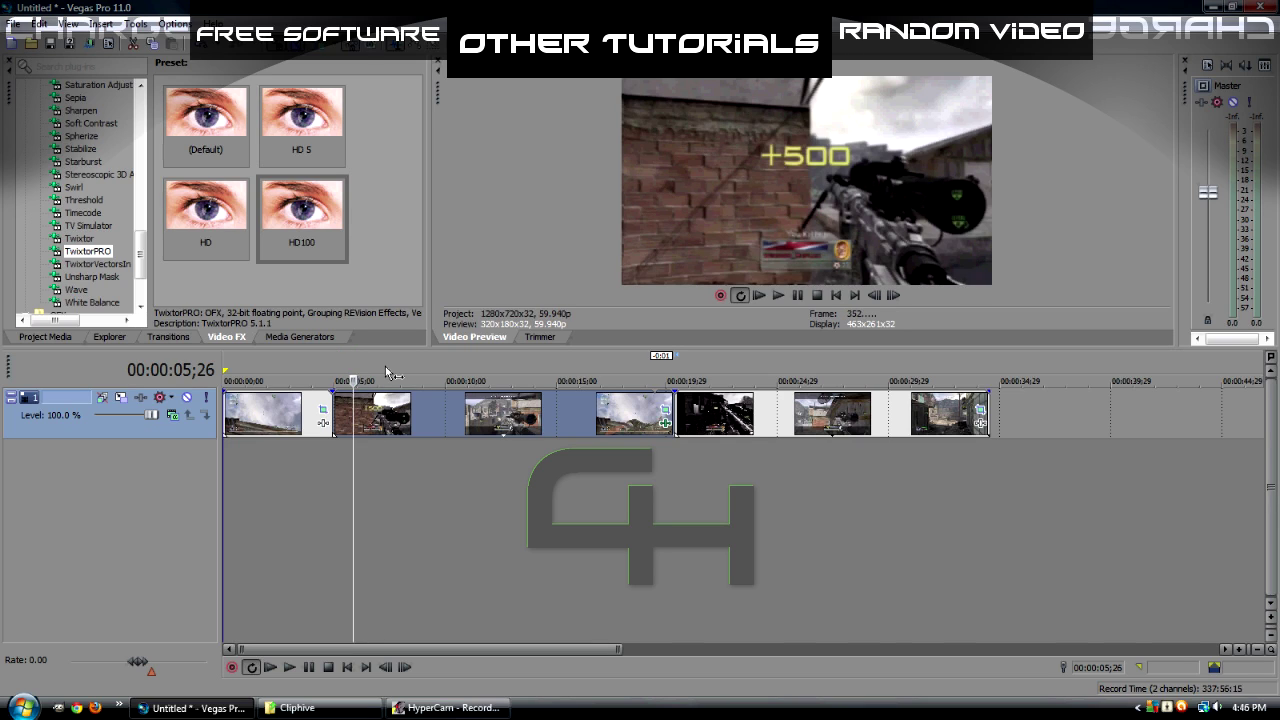
key("Right")
key("Right")
key("Right")
key("Right")
key("Right")
key("Right")
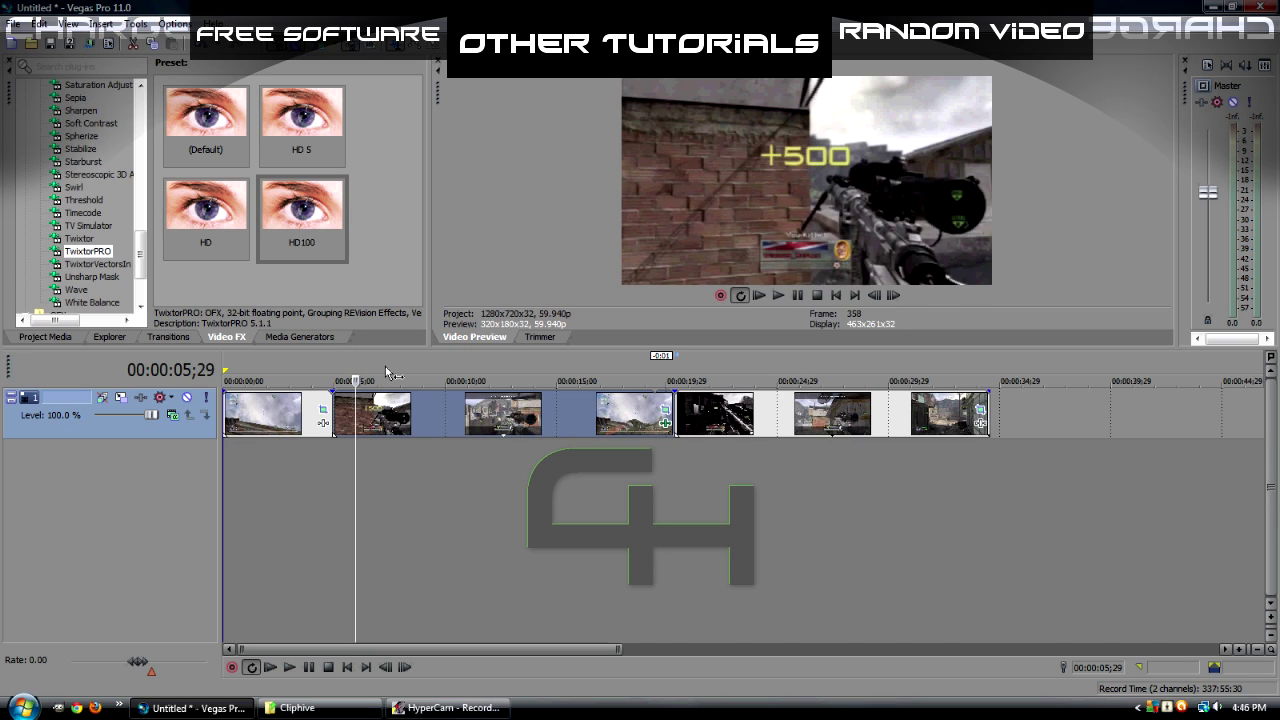
key("Right")
key("Right")
key("Right")
key("Right")
key("Right")
key("Right")
key("Right")
key("Right")
key("Right")
key("Right")
key("Right")
key("Right")
key("Right")
key("Right")
key("Right")
key("Right")
key("Right")
key("Right")
key("Right")
key("Right")
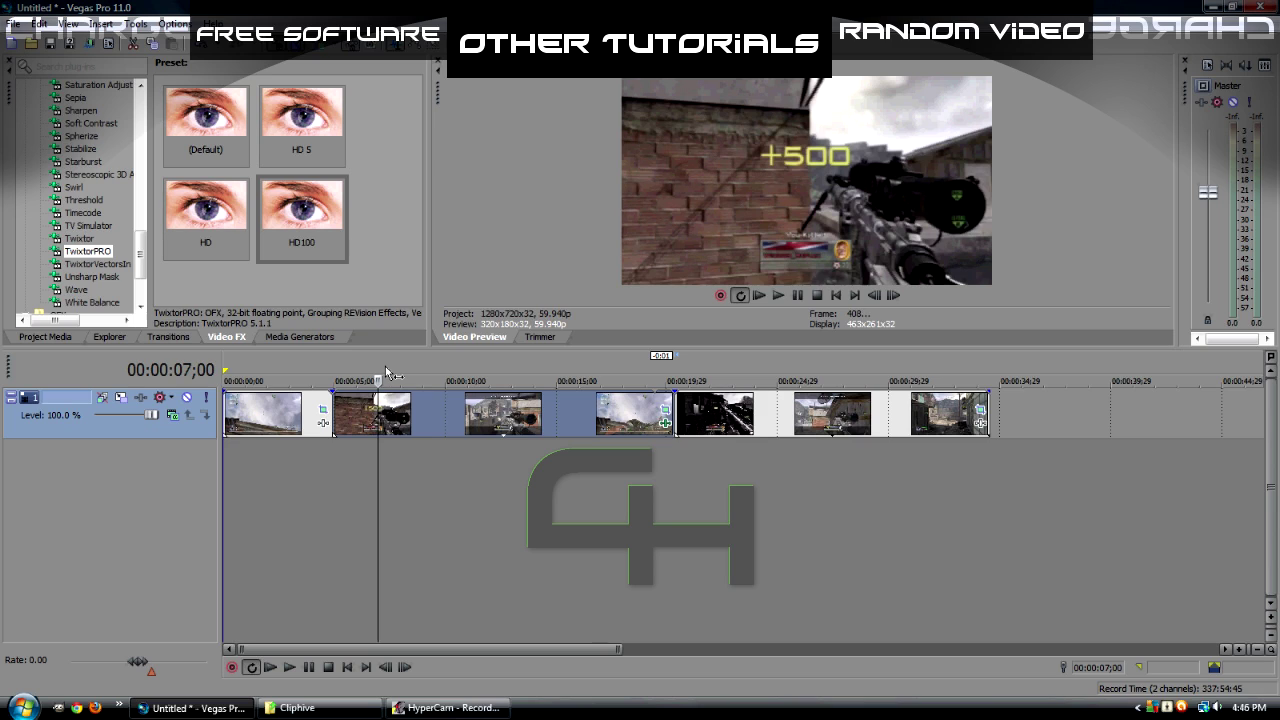
key("Right")
key("Right")
key("Right")
key("Right")
key("Right")
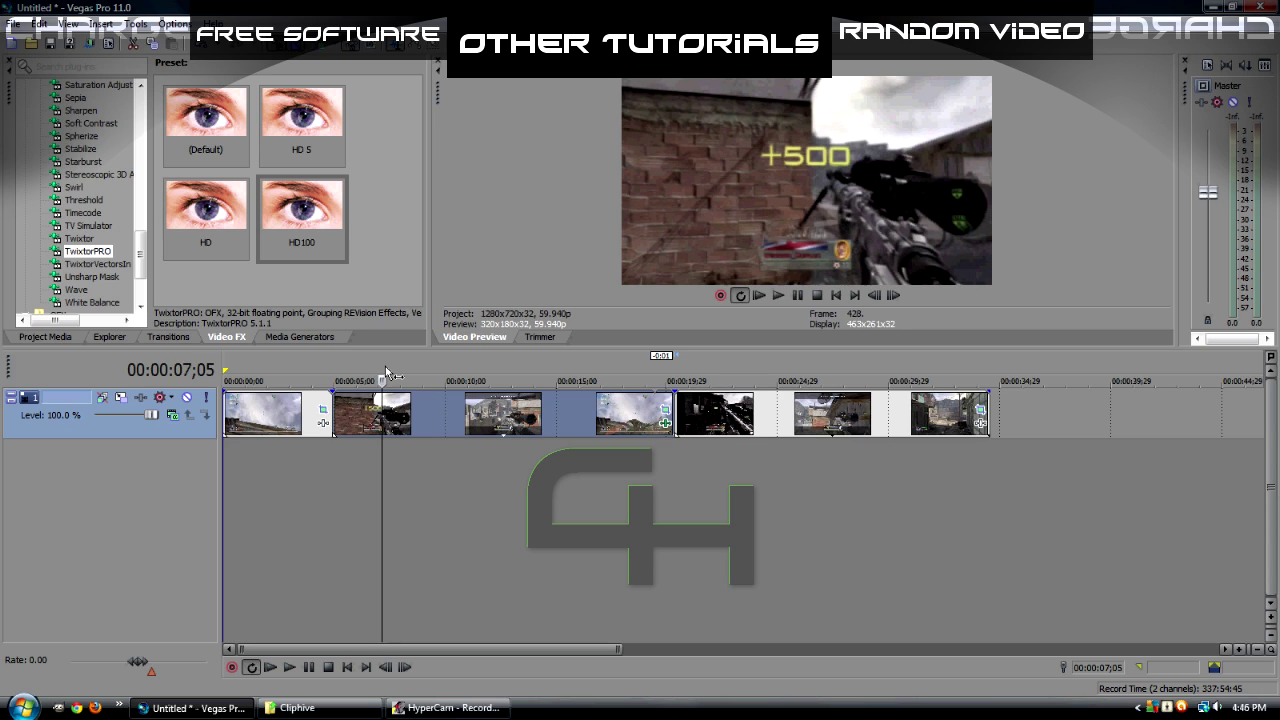
key("Right")
key("Right")
key("Right")
key("Right")
key("Right")
key("Right")
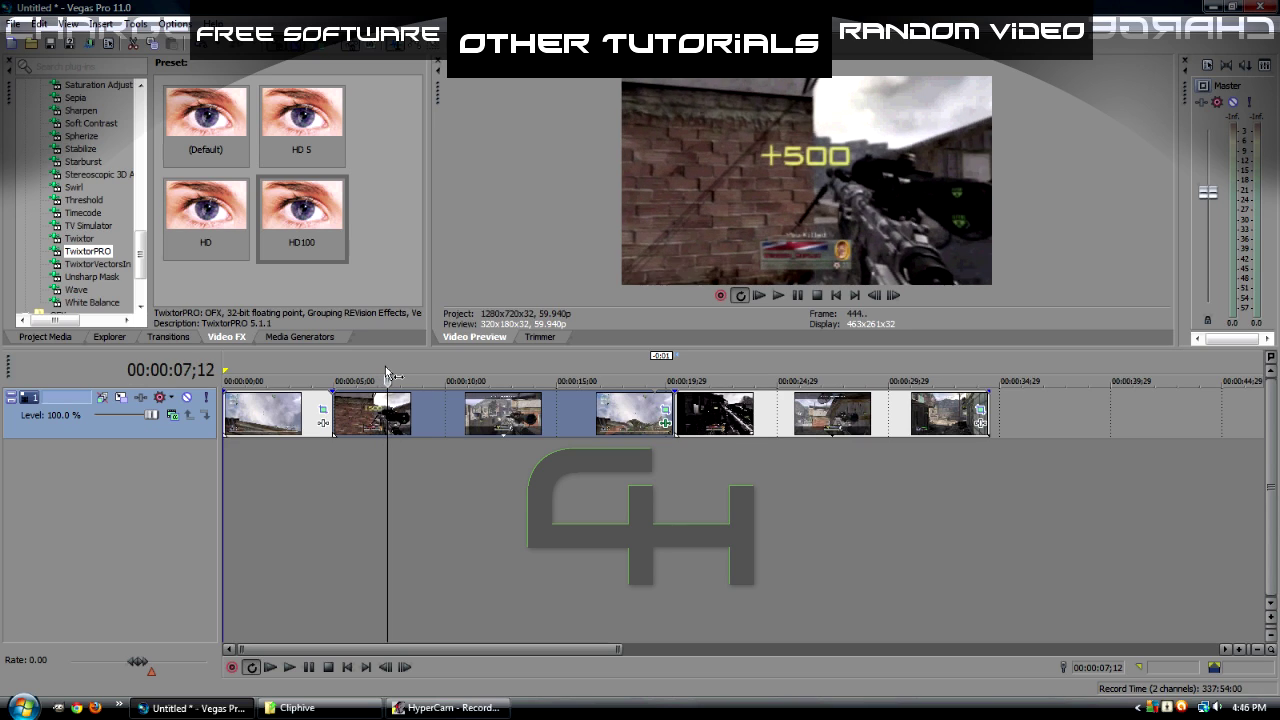
key("Right")
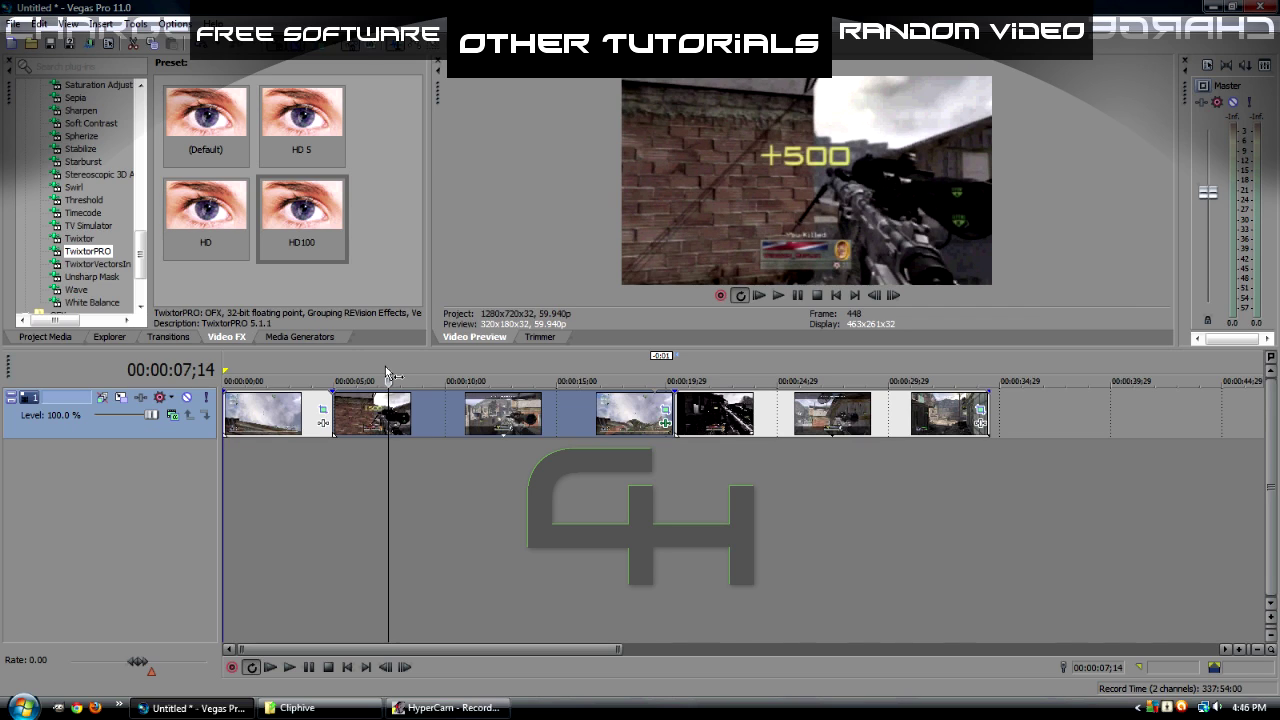
key("Left")
key("Left")
key("Left")
key("Left")
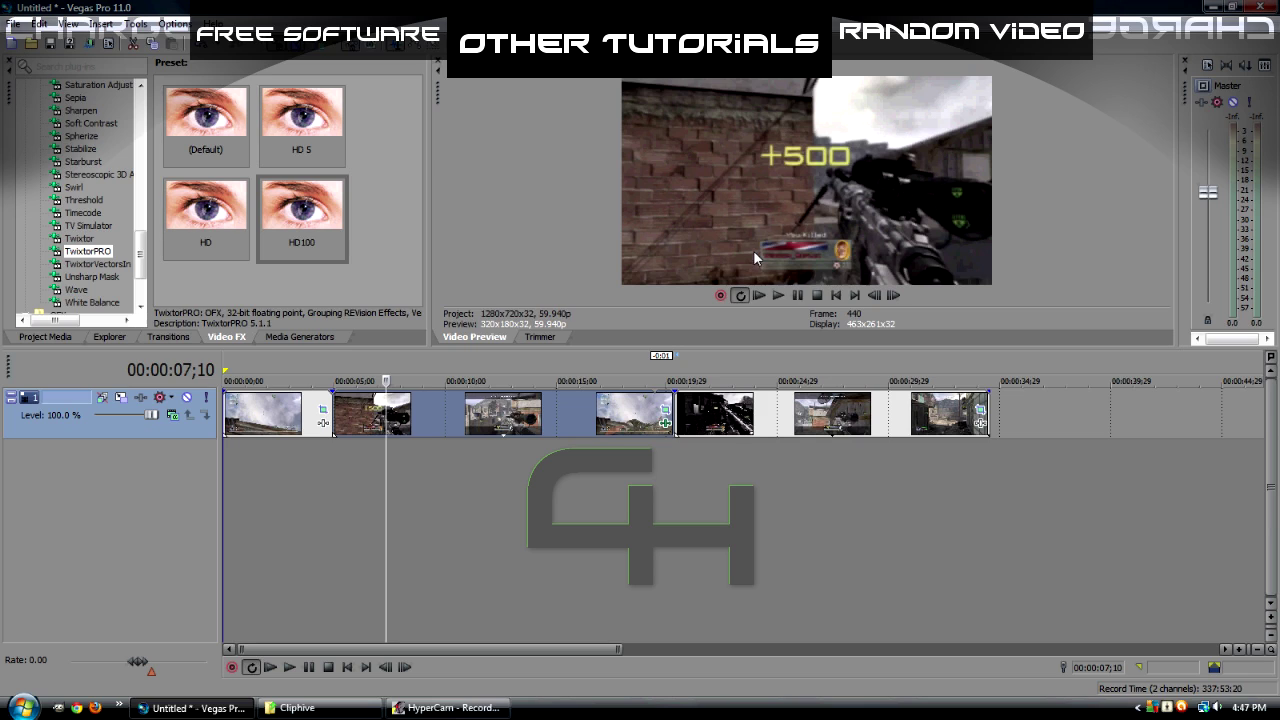
Drop the slowed event's TwixtorPRO BG MotionSens to 20, then scrub slightly forward to preview
left_click(665, 425)
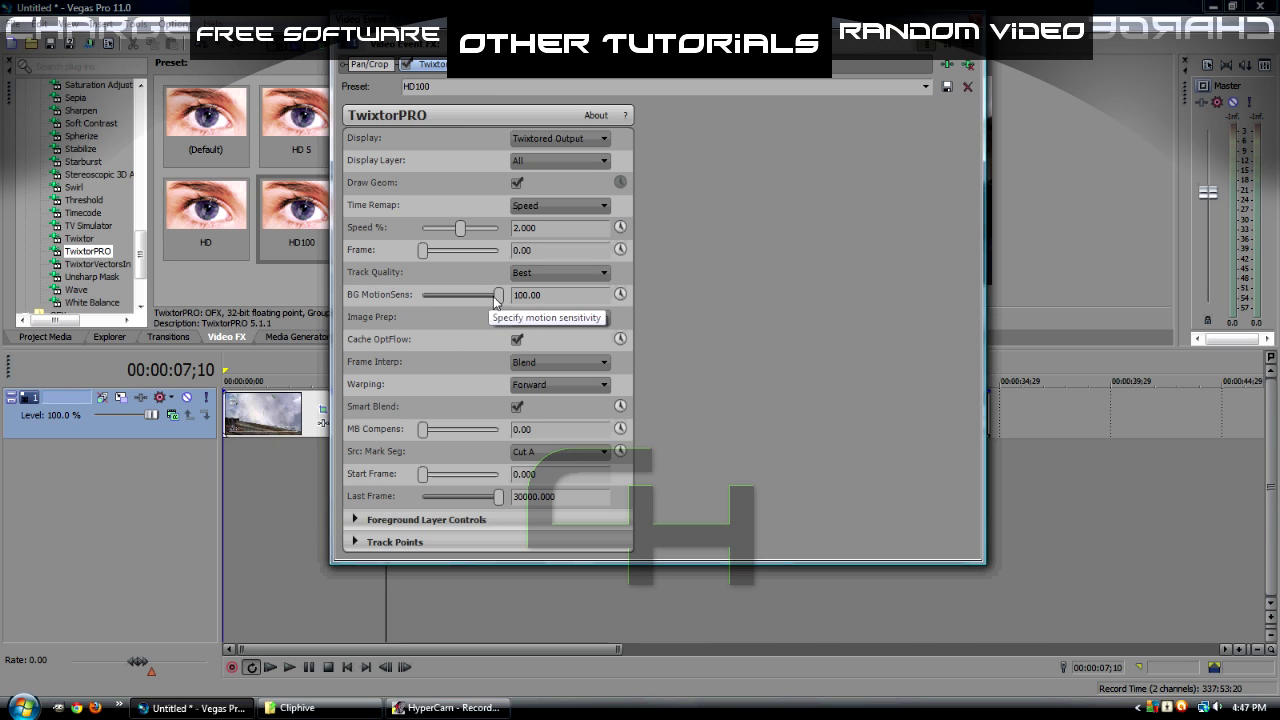
left_click_drag(497, 296, 442, 313)
left_click(967, 87)
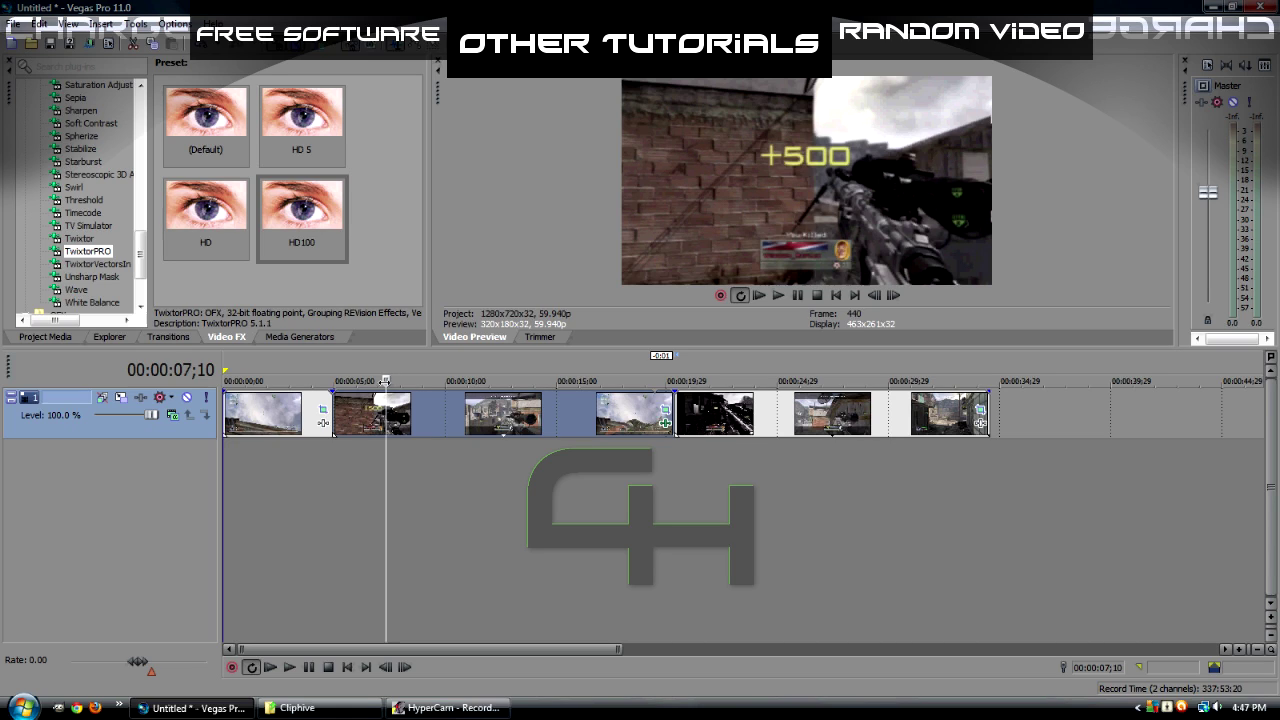
left_click_drag(385, 381, 389, 381)
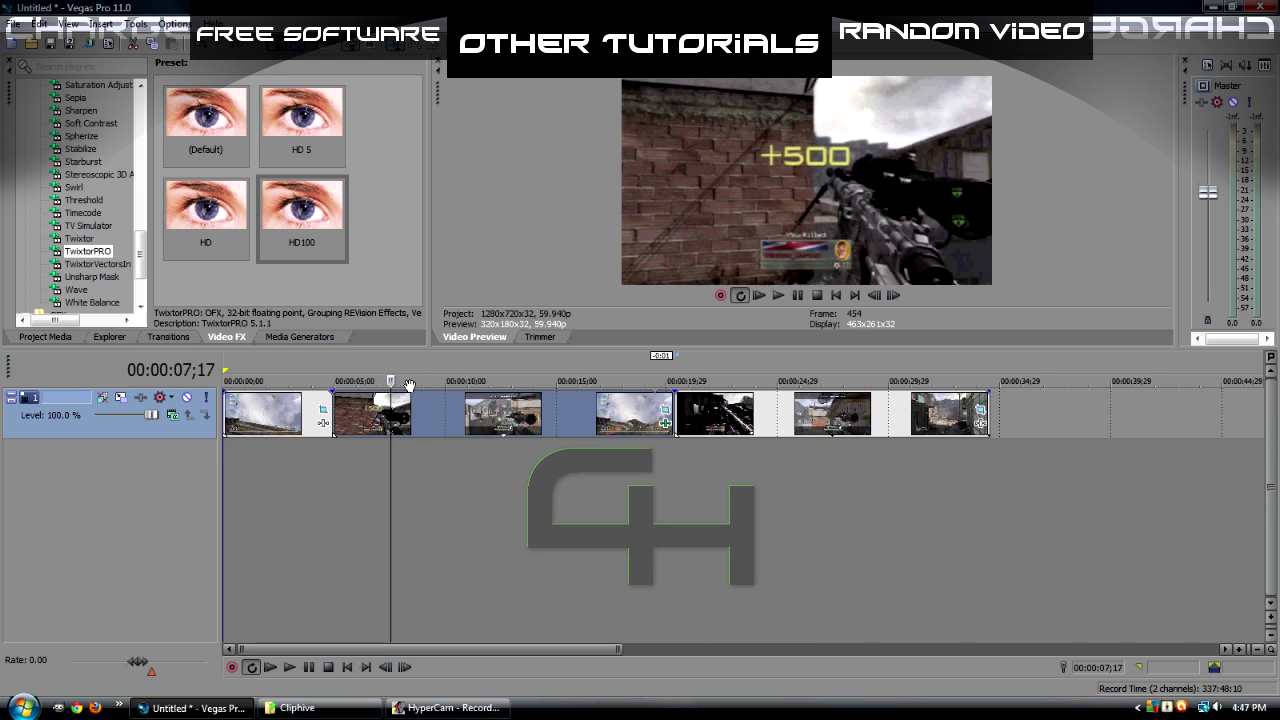
left_click(513, 418)
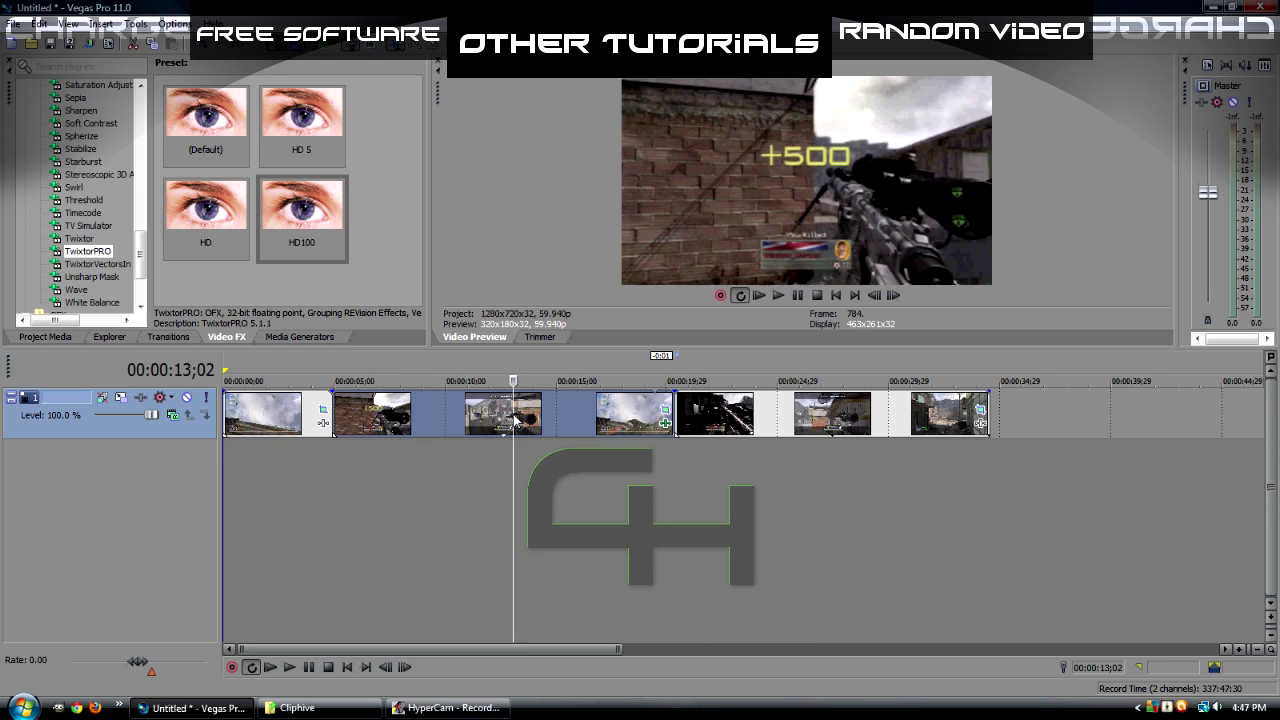
left_click(576, 409)
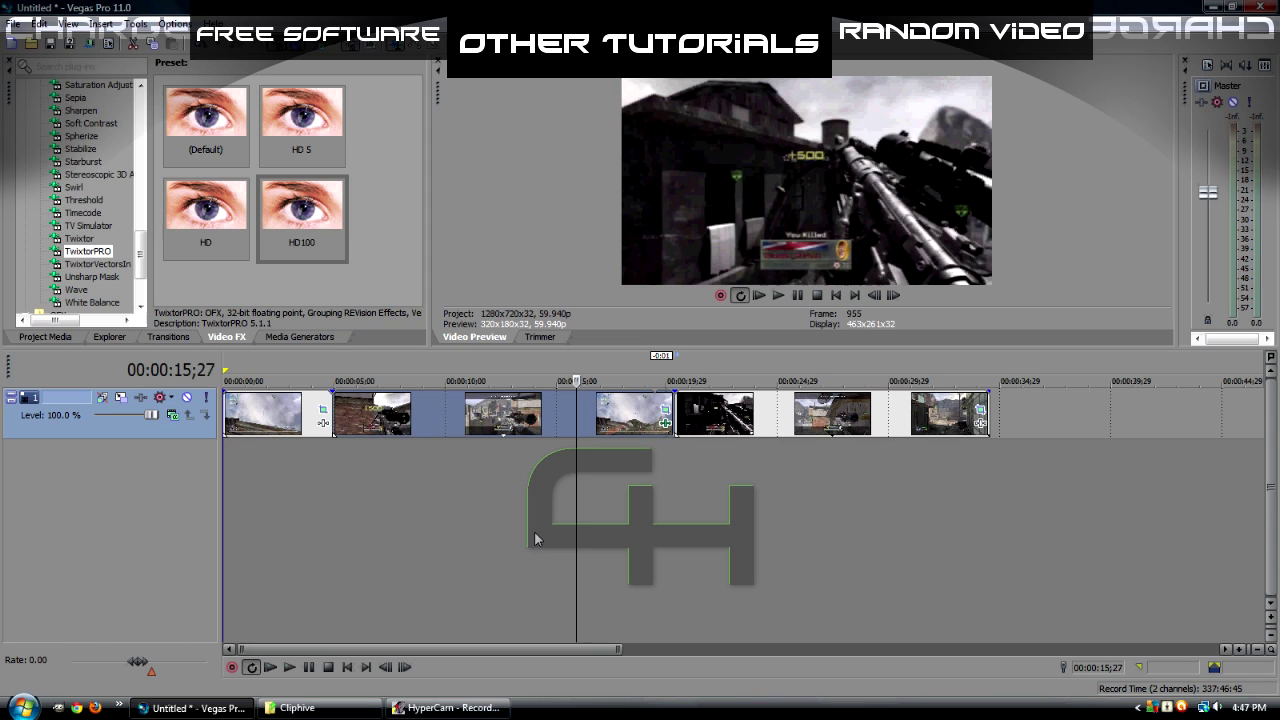
left_click(385, 411)
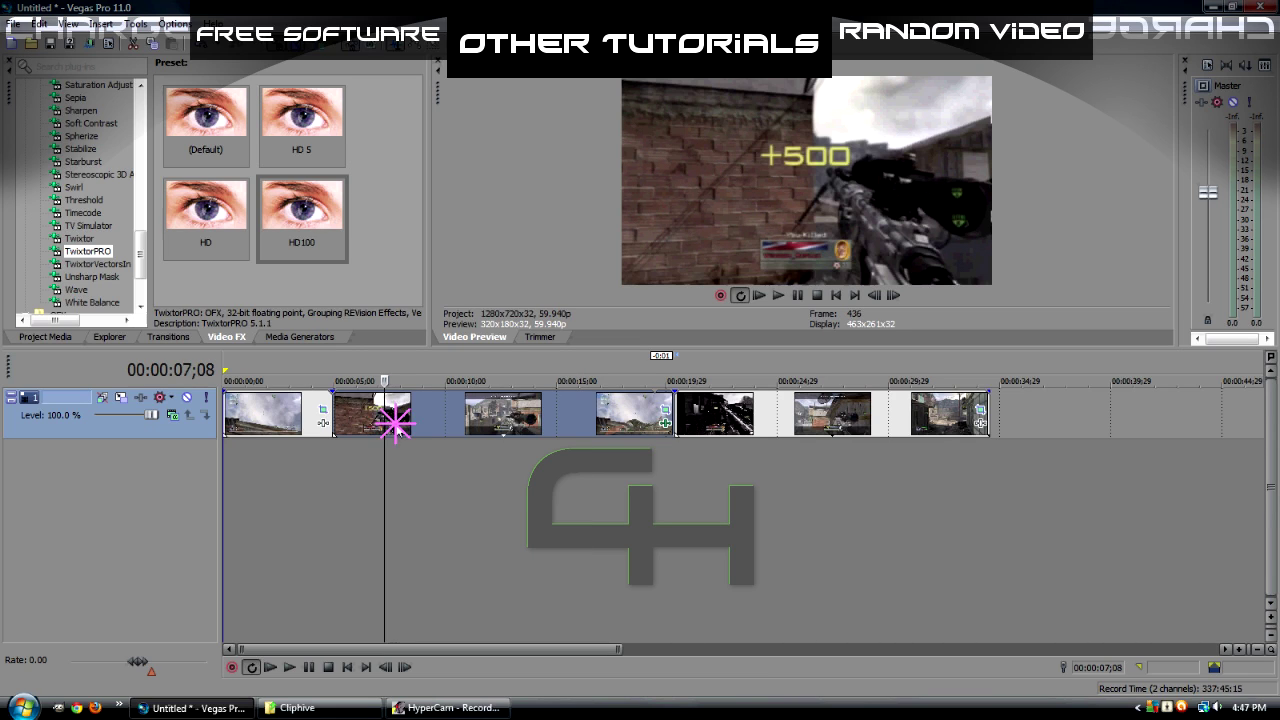
left_click(395, 428)
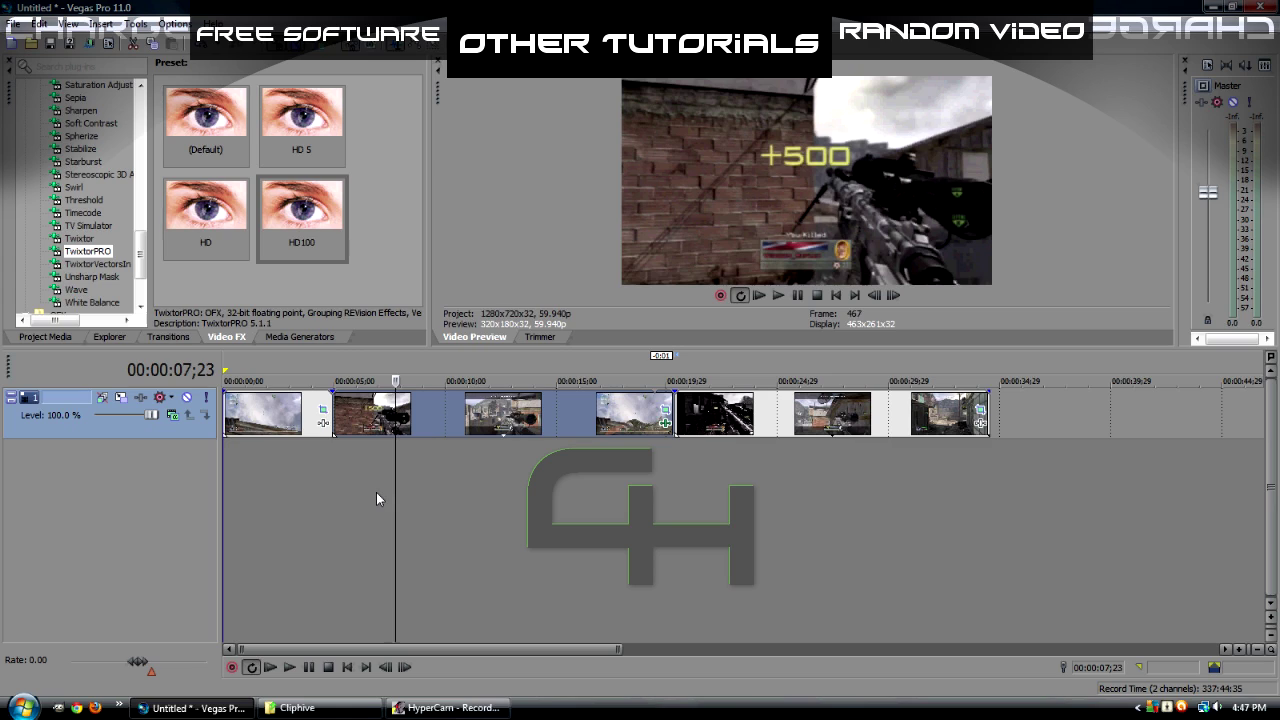